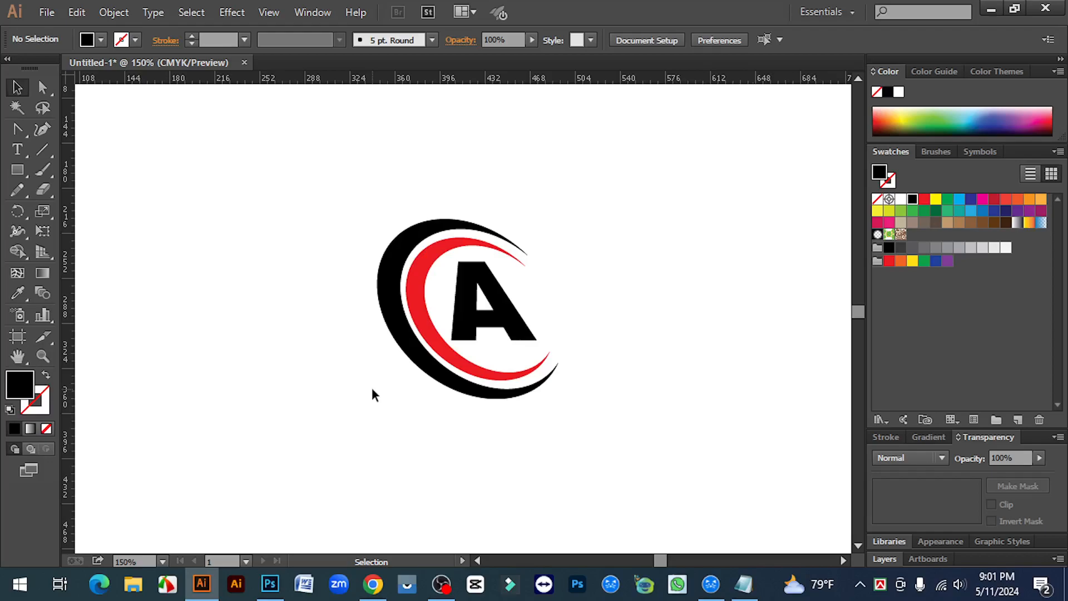
Step: Enlarge the whole logo slightly about its center
left_click_drag(326, 181, 619, 453)
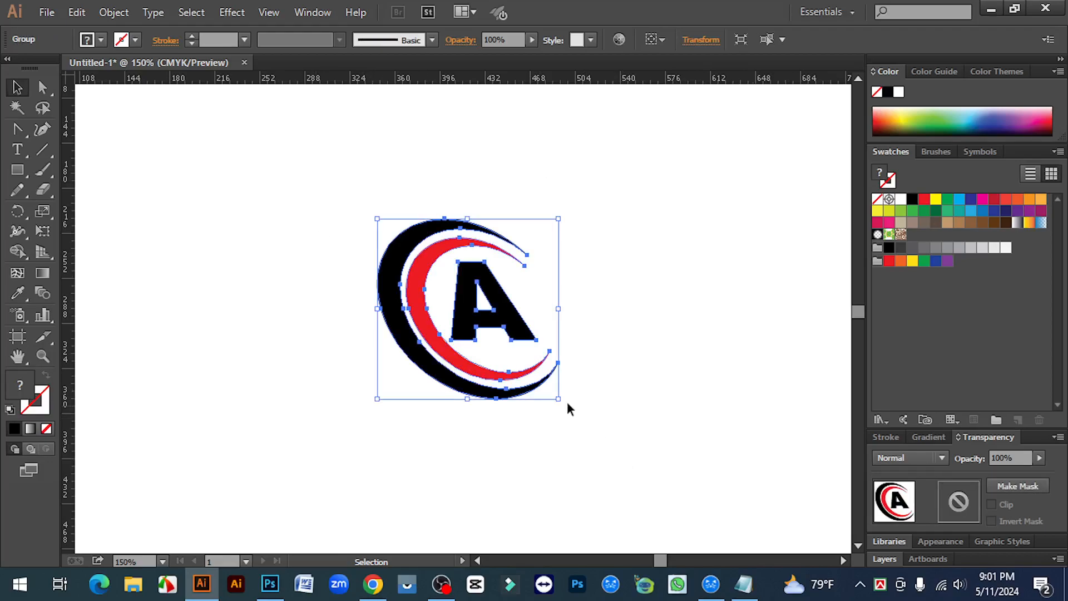
left_click_drag(559, 400, 565, 405)
left_click(607, 405)
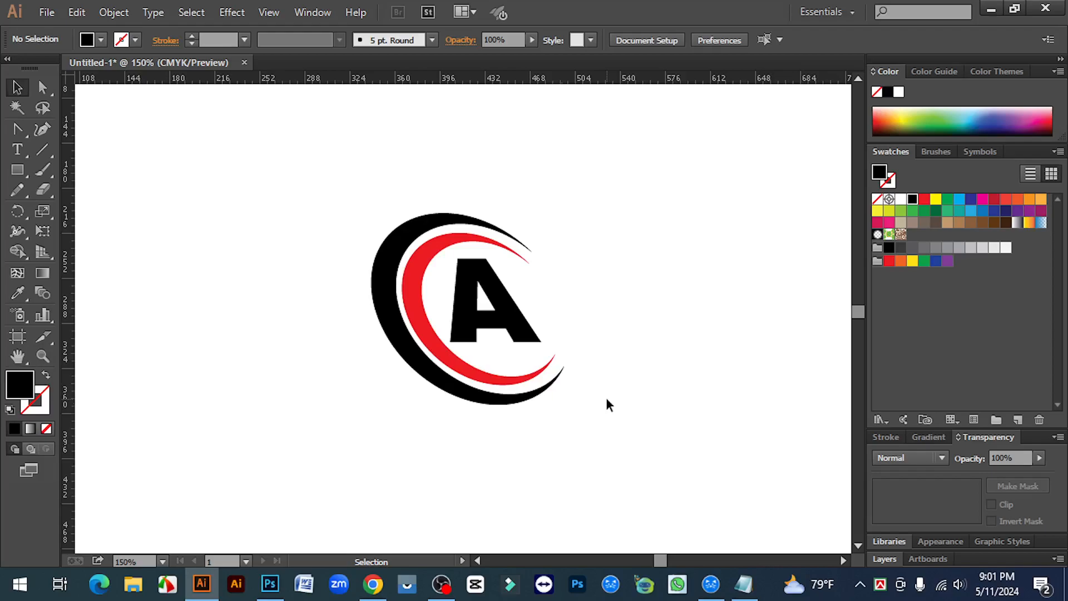
left_click_drag(316, 172, 625, 433)
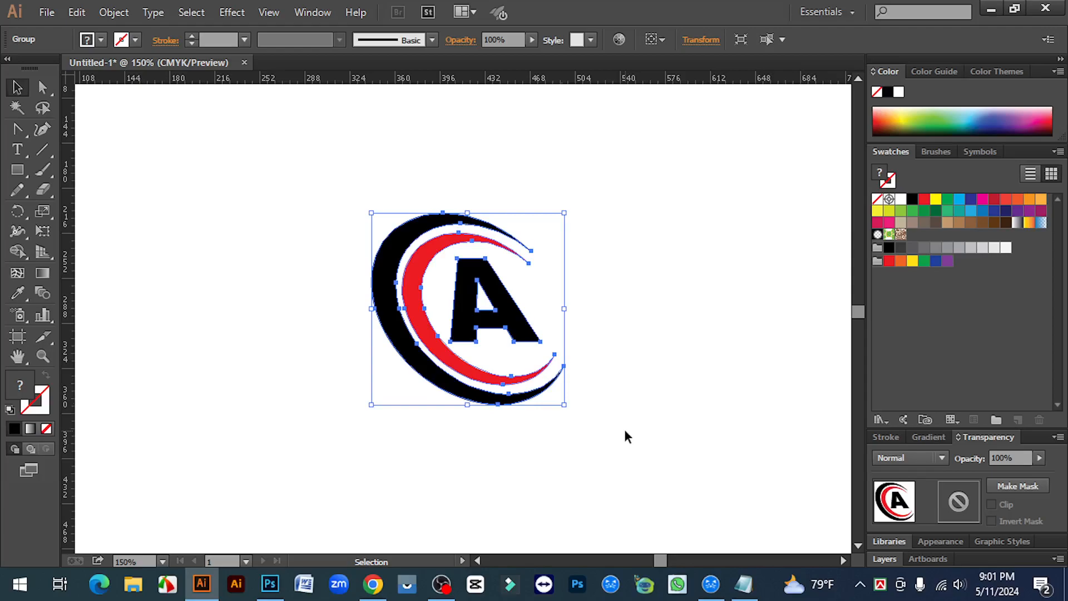
left_click(625, 432)
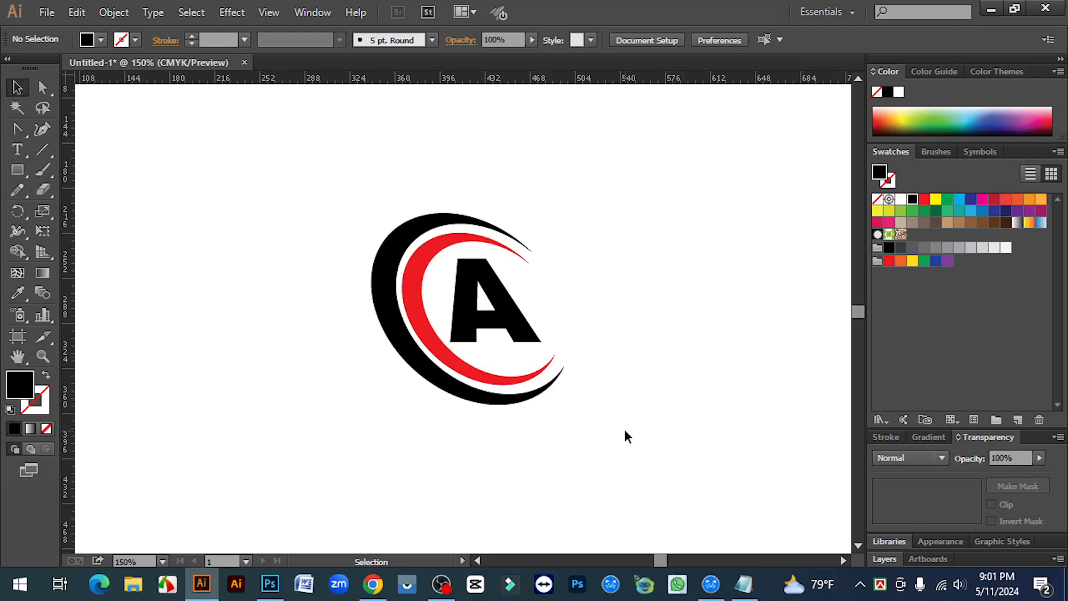
left_click_drag(332, 171, 379, 216)
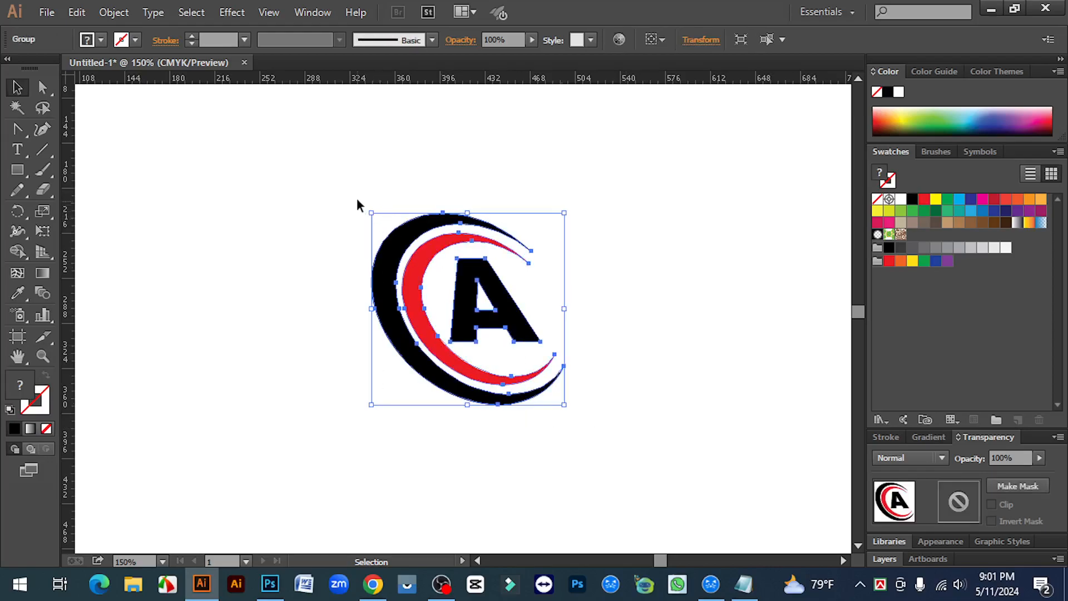
left_click(358, 199)
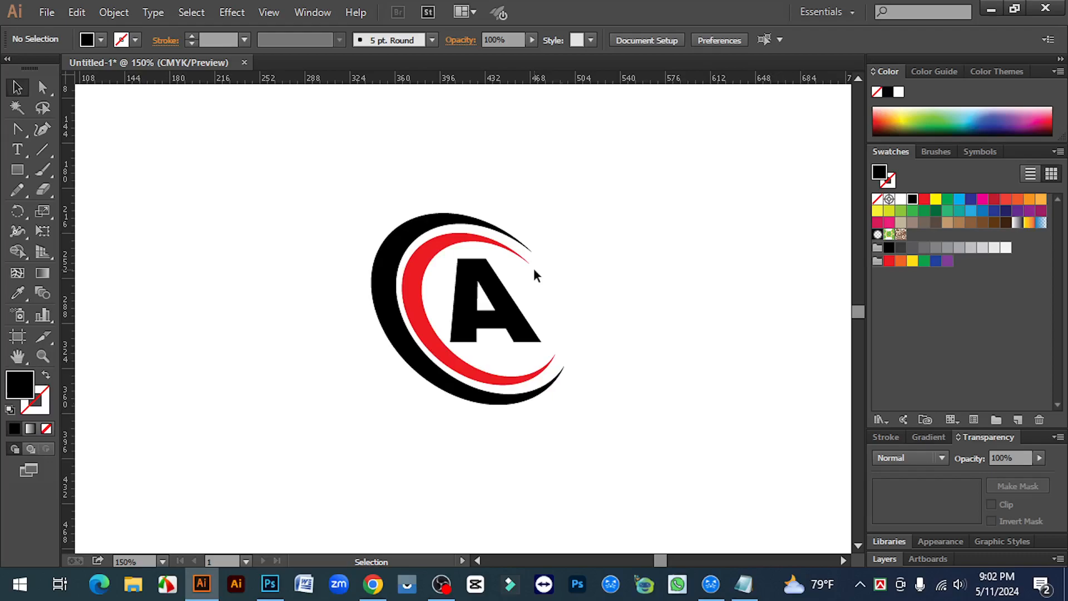
left_click_drag(306, 177, 641, 446)
left_click(690, 448)
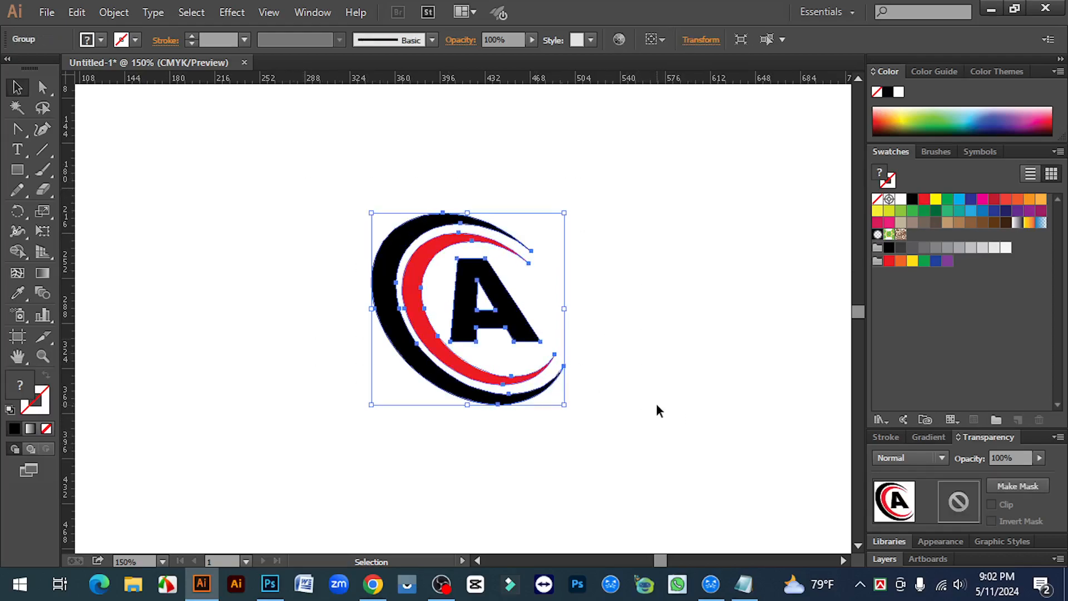
left_click(593, 306)
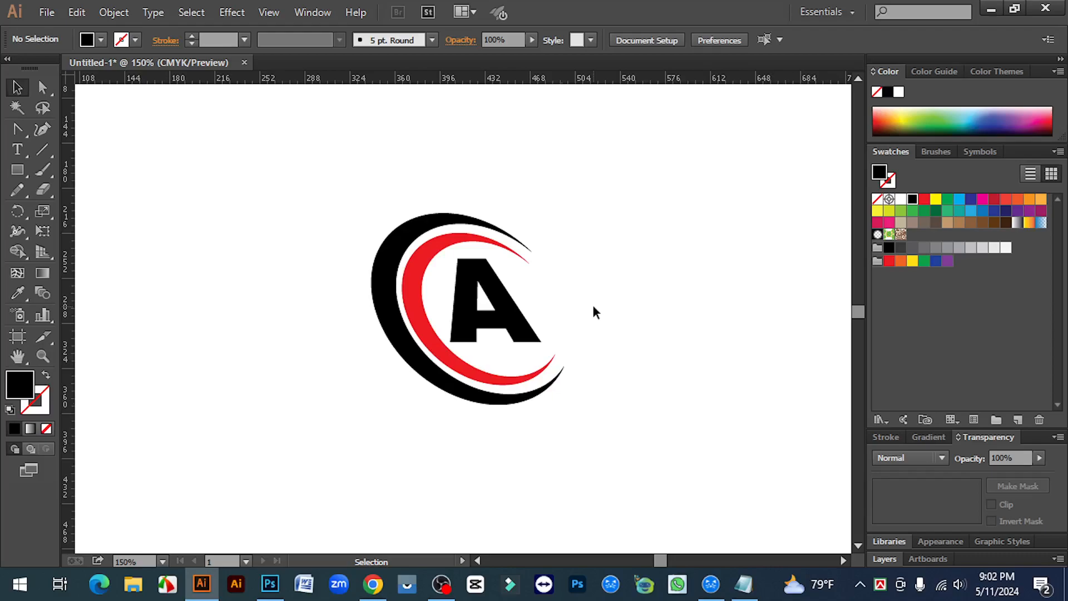
Step: Delete the finished letter A logo from the artboard
left_click_drag(328, 173, 637, 470)
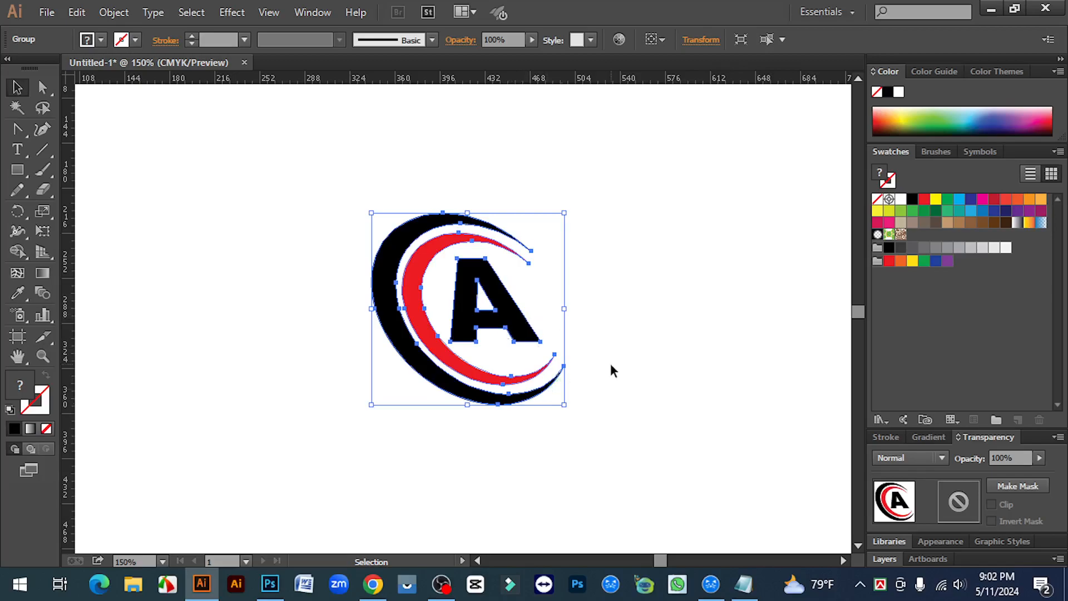
key("Delete")
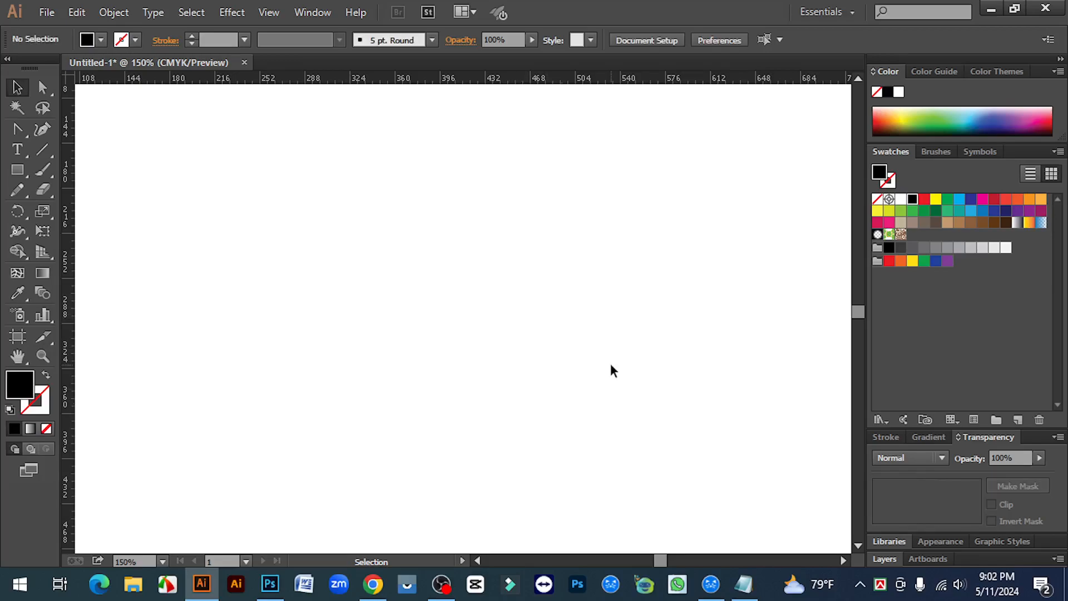
Step: Draw a large circle with the Ellipse tool in the middle of the artboard, filled black without a stroke
left_click(17, 169)
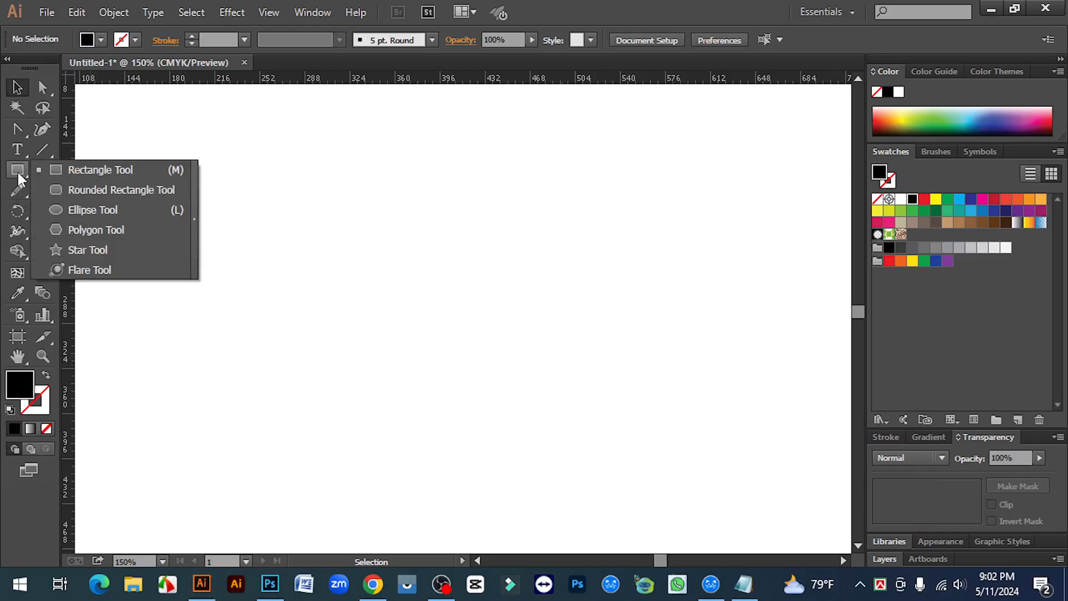
left_click(95, 211)
left_click_drag(459, 307, 582, 433)
left_click(17, 87)
left_click(639, 341)
Step: Lower the black circle's opacity to 21%
left_click(519, 301)
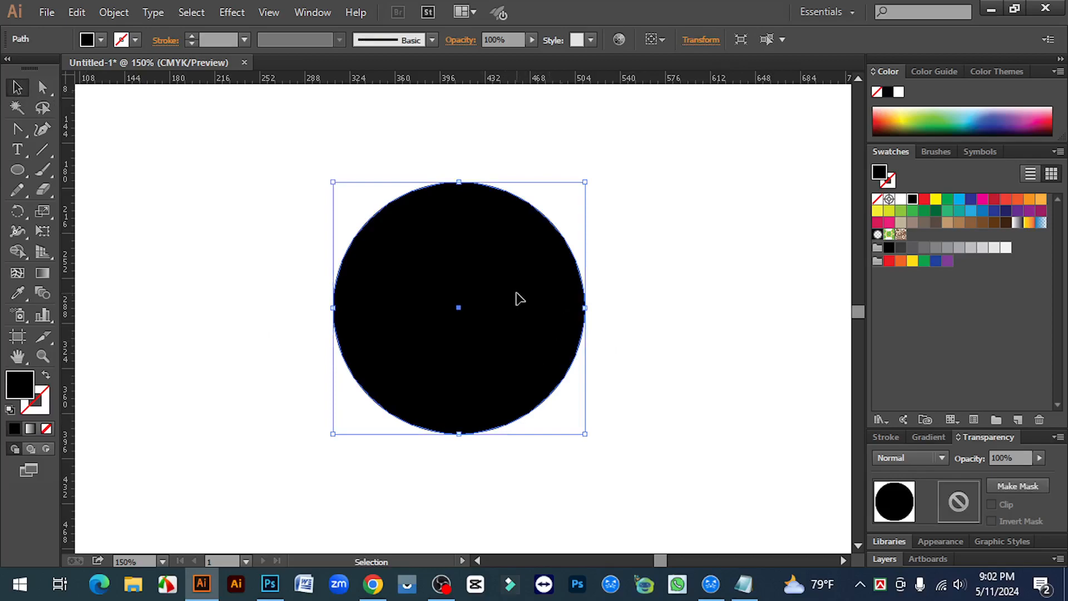
left_click(1039, 458)
left_click_drag(1044, 473, 981, 483)
left_click(728, 336)
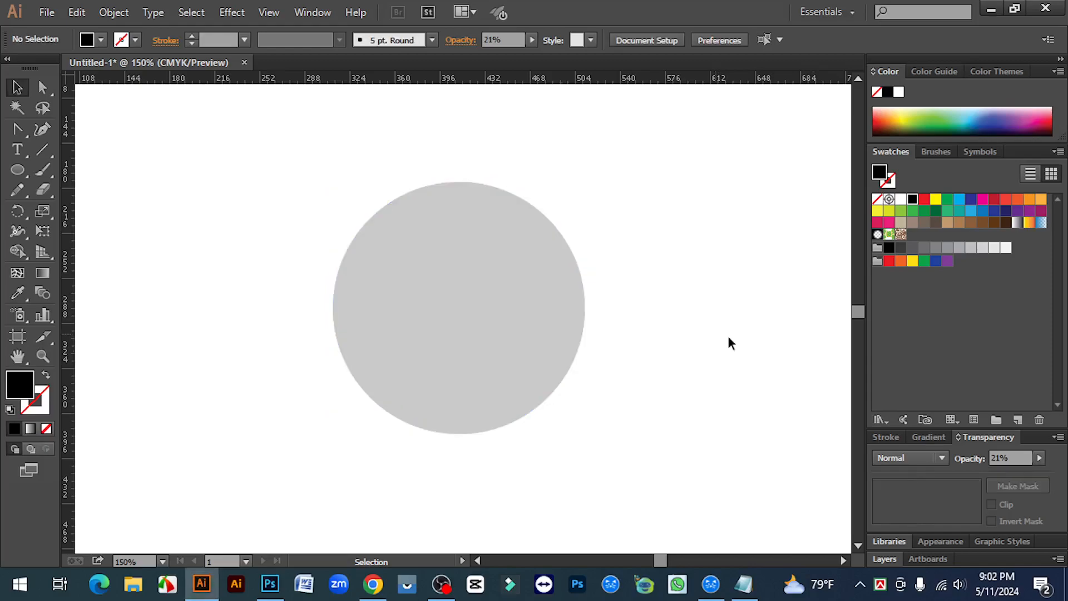
Step: Duplicate the circle in place and scale the copy down slightly about its center, leaving an even ring around it
left_click(500, 315)
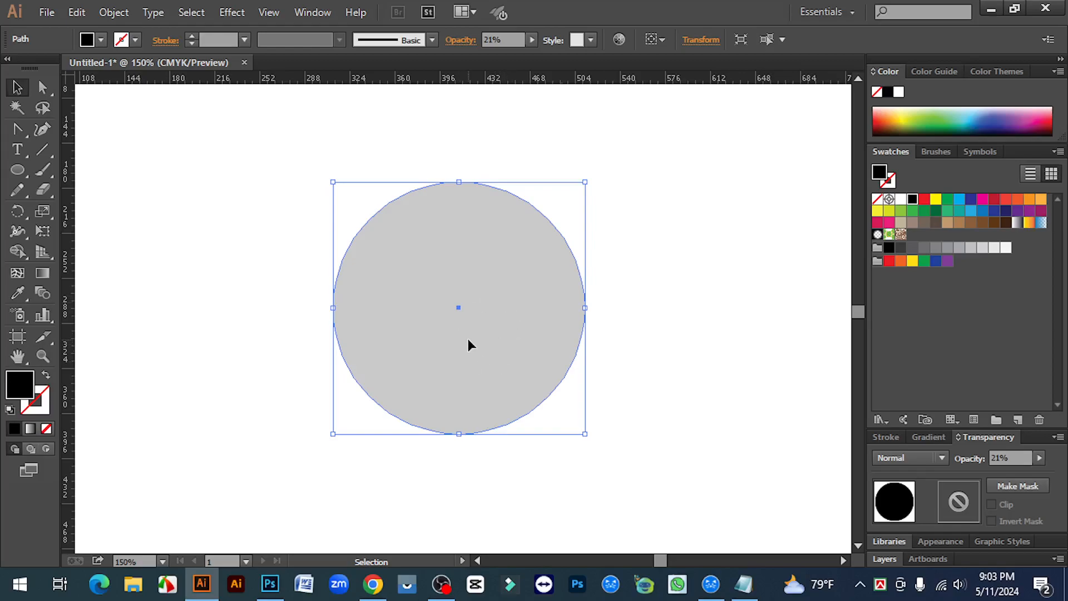
key("a")
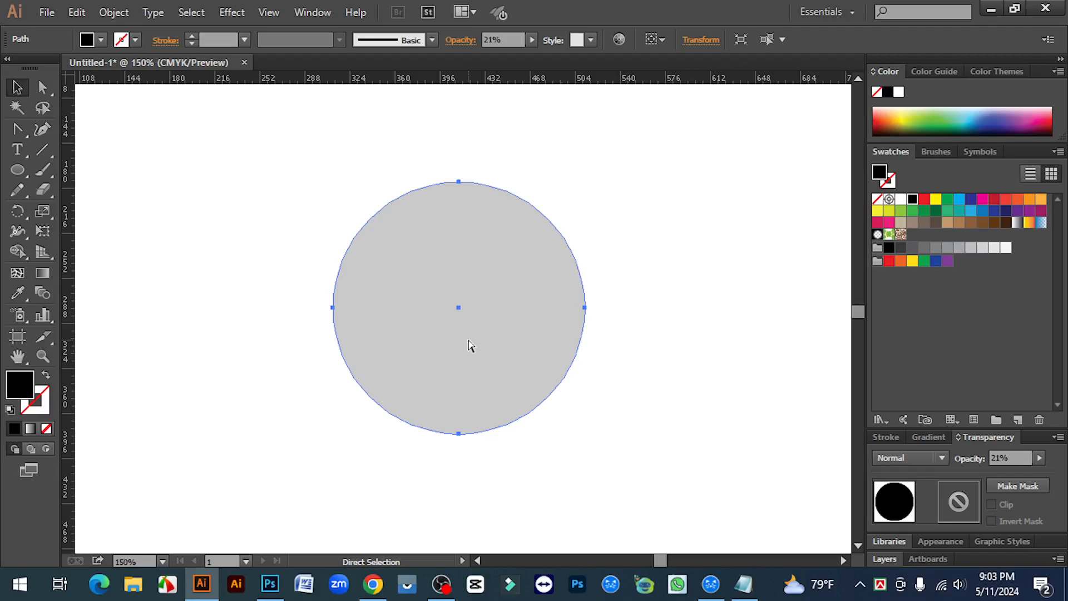
key("v")
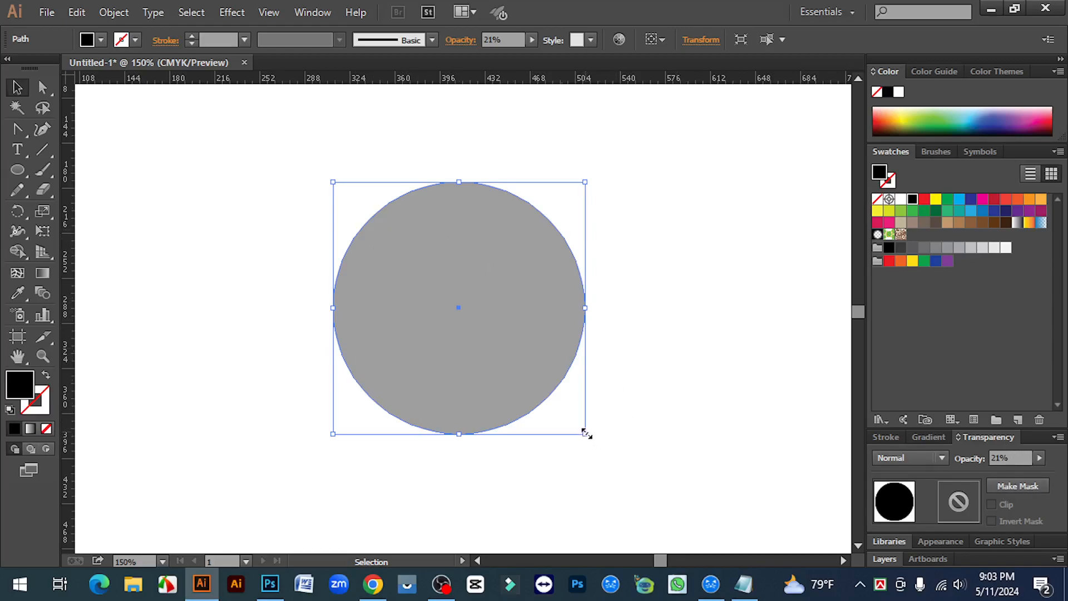
left_click_drag(586, 433, 570, 418)
left_click(653, 404)
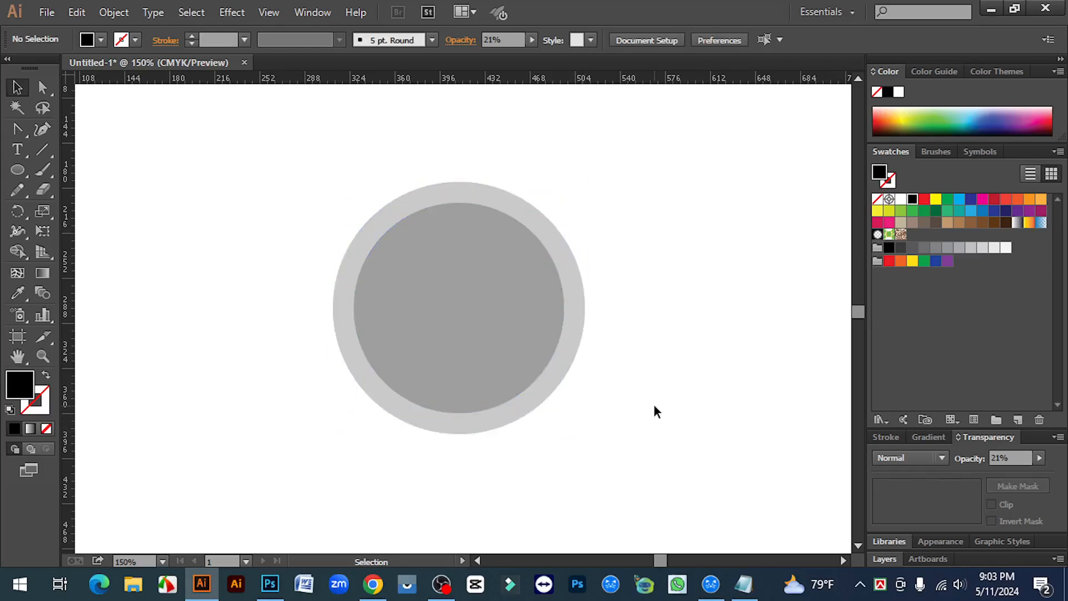
Step: Shift the inner circle to the right and enlarge it slightly so its right edge meets the outer circle's edge
left_click(451, 312)
left_click_drag(505, 317, 510, 315)
left_click_drag(575, 308, 587, 310)
left_click(664, 349)
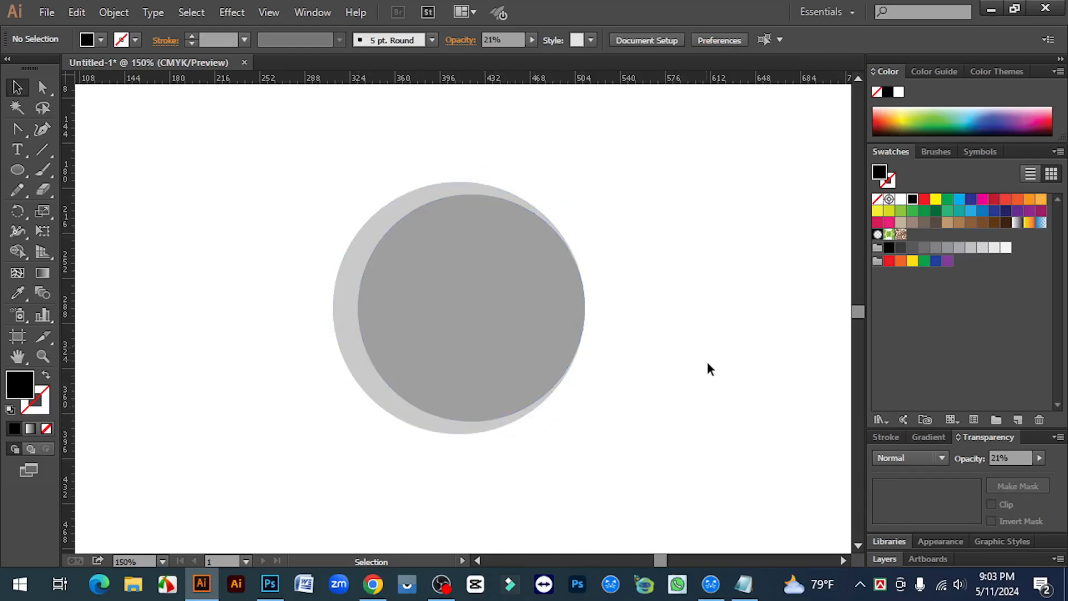
Step: Shrink the inner circle slightly from its left side and nudge it right to widen the crescent on the left
left_click(517, 329)
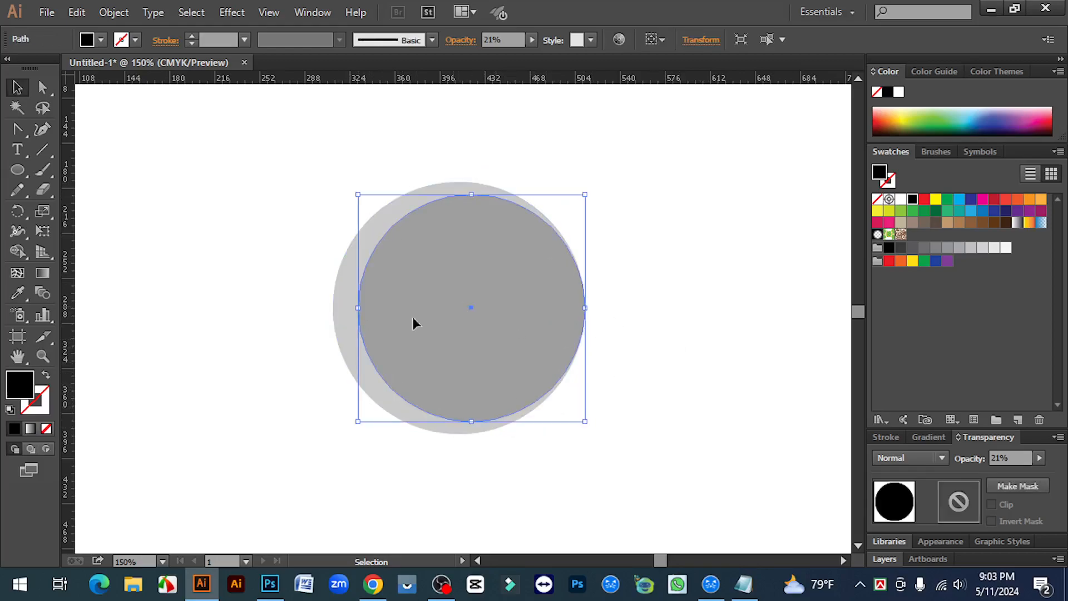
left_click_drag(360, 308, 364, 309)
left_click(624, 372)
left_click(533, 330)
key("Right")
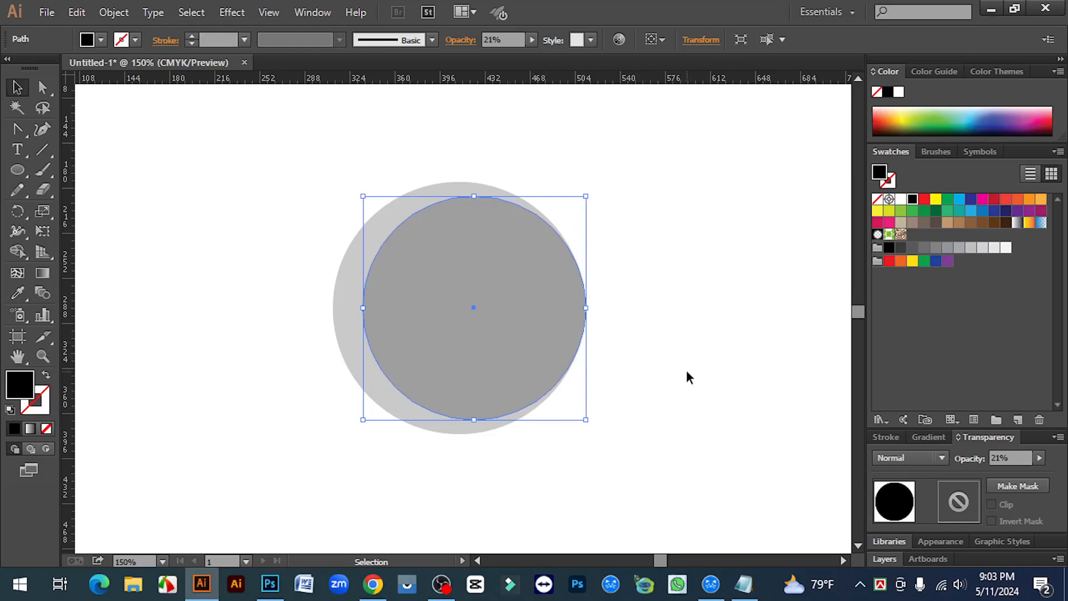
left_click(688, 372)
Step: Try to cut a crescent from the two overlapping circles with the Shape Builder tool, and undo the cut
left_click_drag(612, 477, 384, 261)
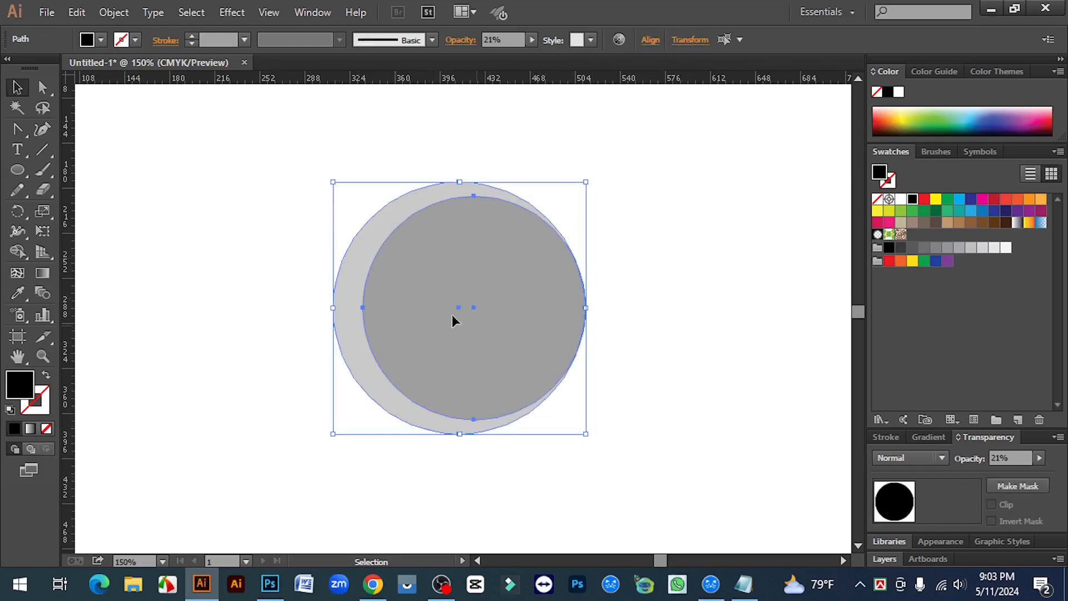
left_click(17, 254)
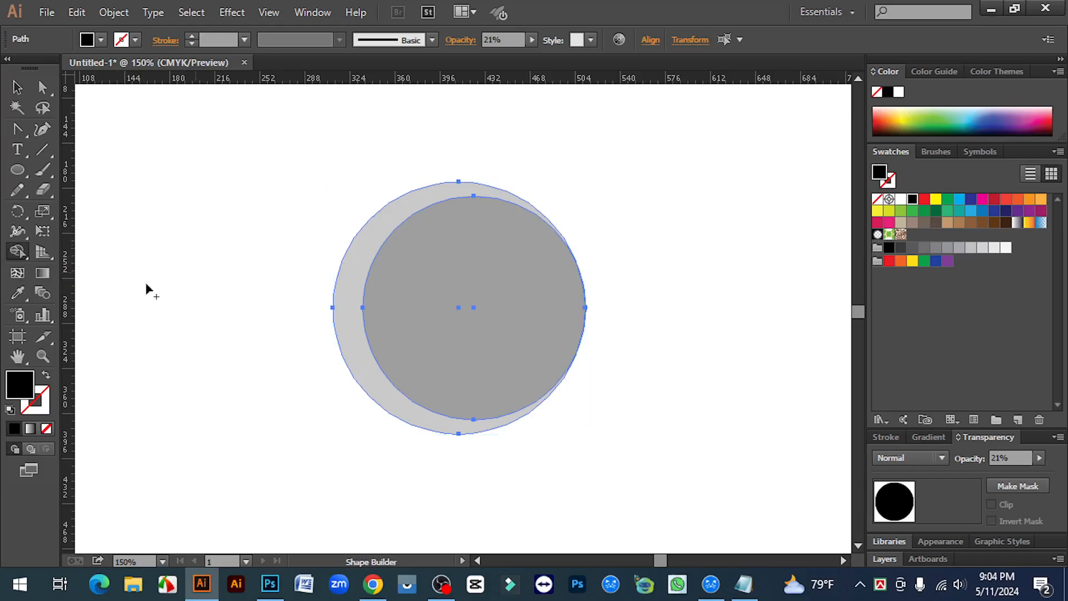
left_click(17, 254)
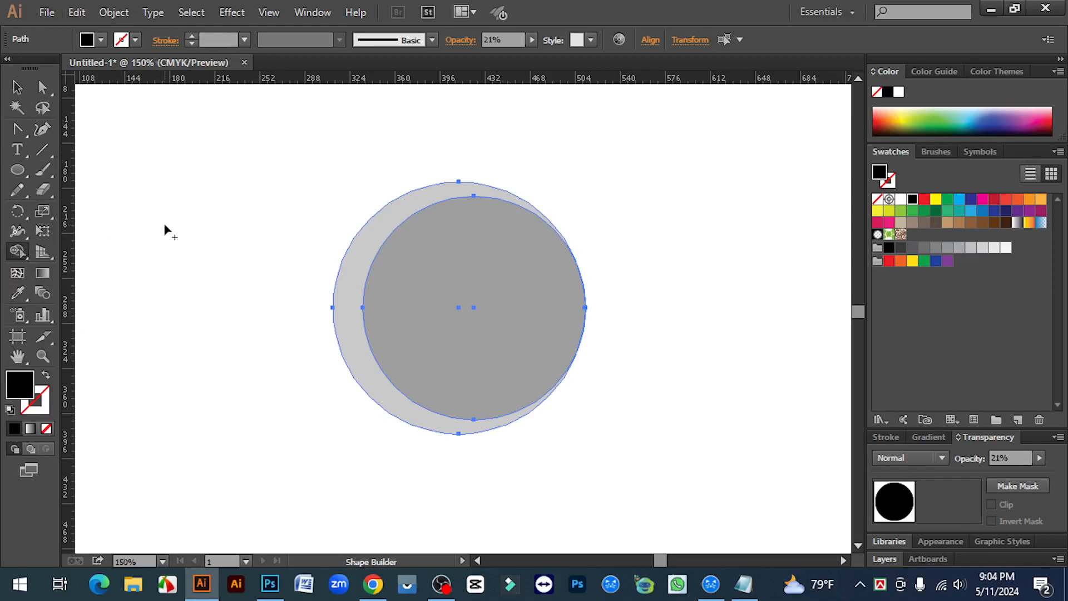
left_click(17, 253)
left_click_drag(591, 292, 575, 290)
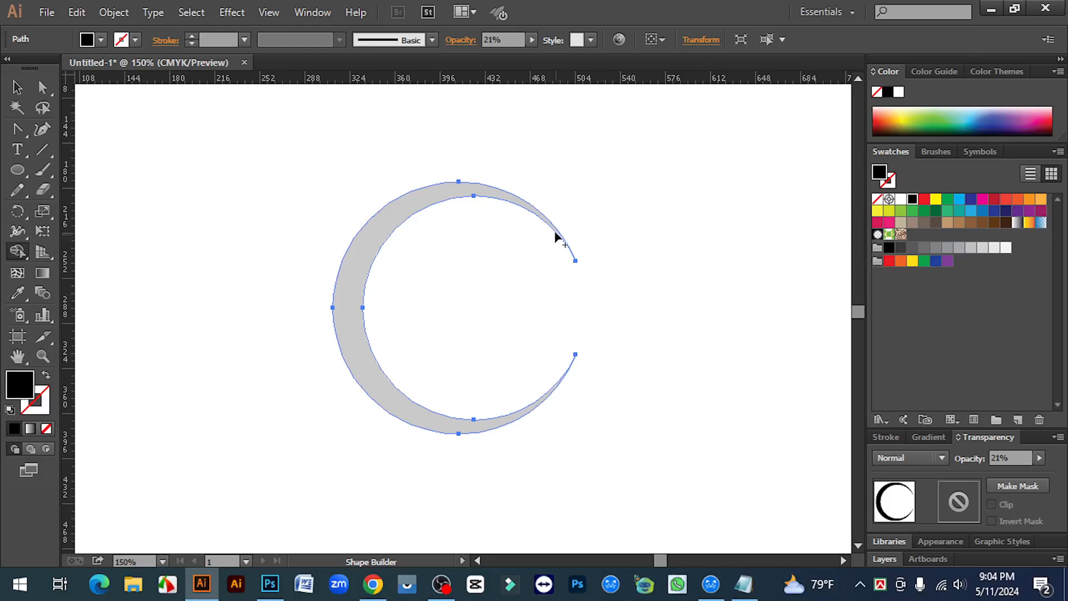
key("ctrl")
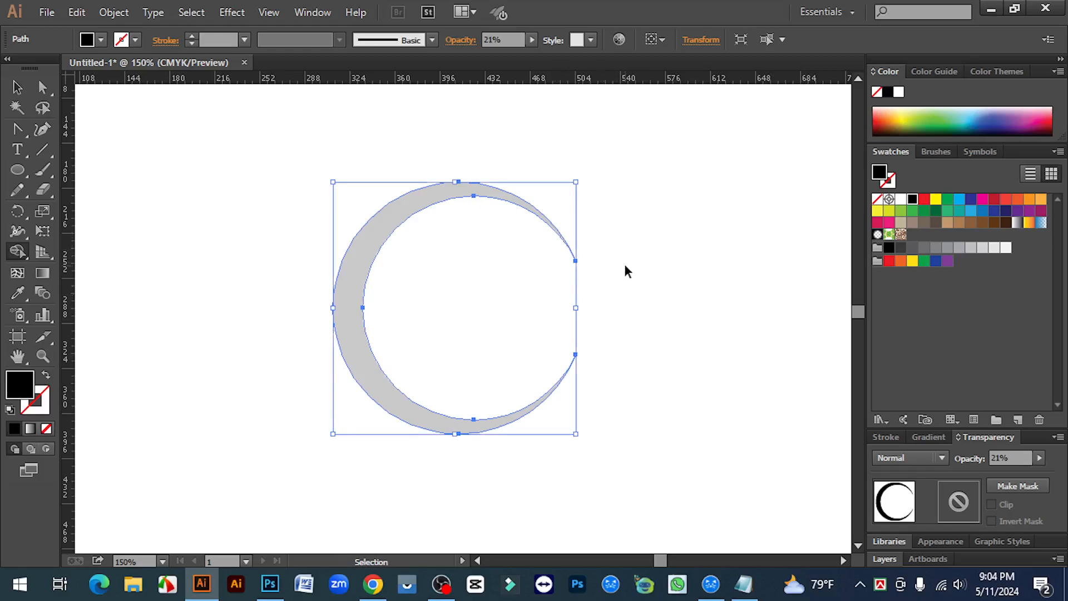
key("ctrl+z")
Step: Enlarge the inner circle slightly so its right edge extends just beyond the outer circle
left_click(16, 88)
left_click(740, 322)
left_click(506, 296)
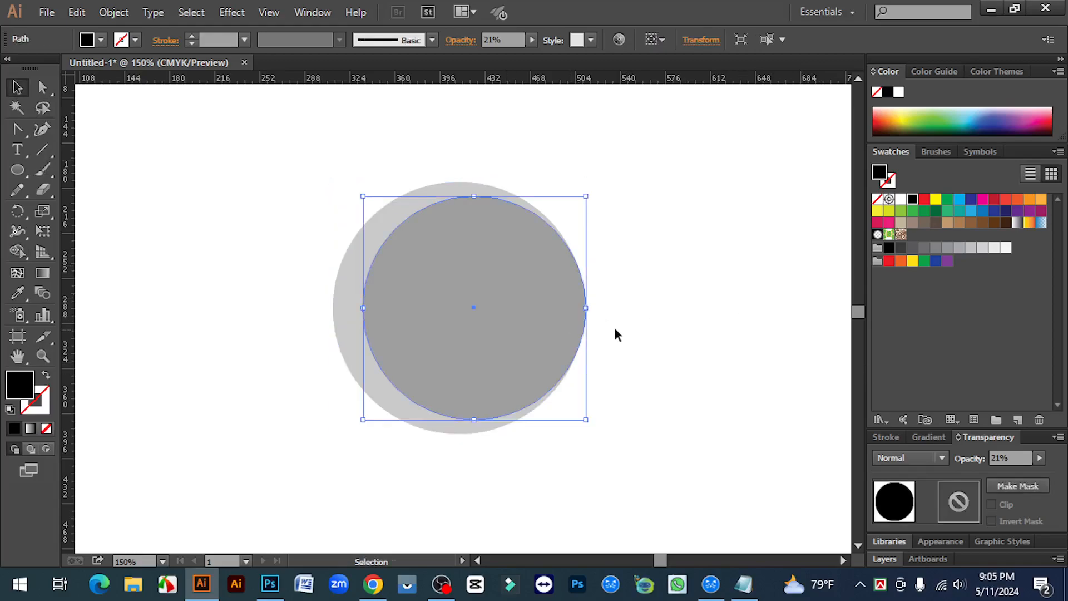
left_click_drag(589, 309, 592, 311)
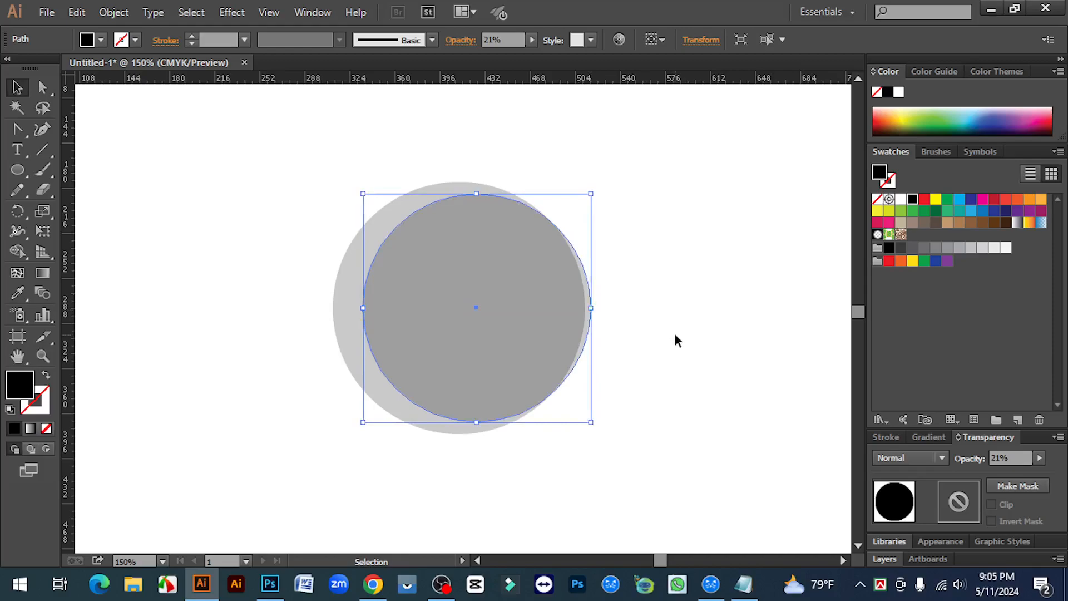
left_click(668, 424)
Step: Remove the inner circle and the protruding right sliver with the Shape Builder tool, keeping only the left crescent
left_click_drag(663, 449, 463, 273)
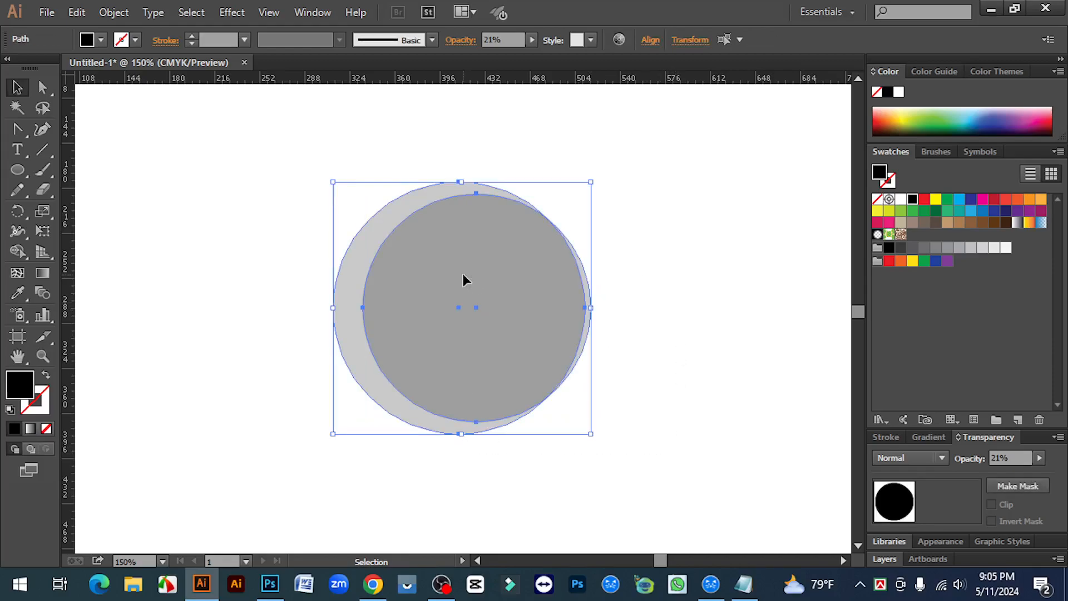
left_click(18, 252)
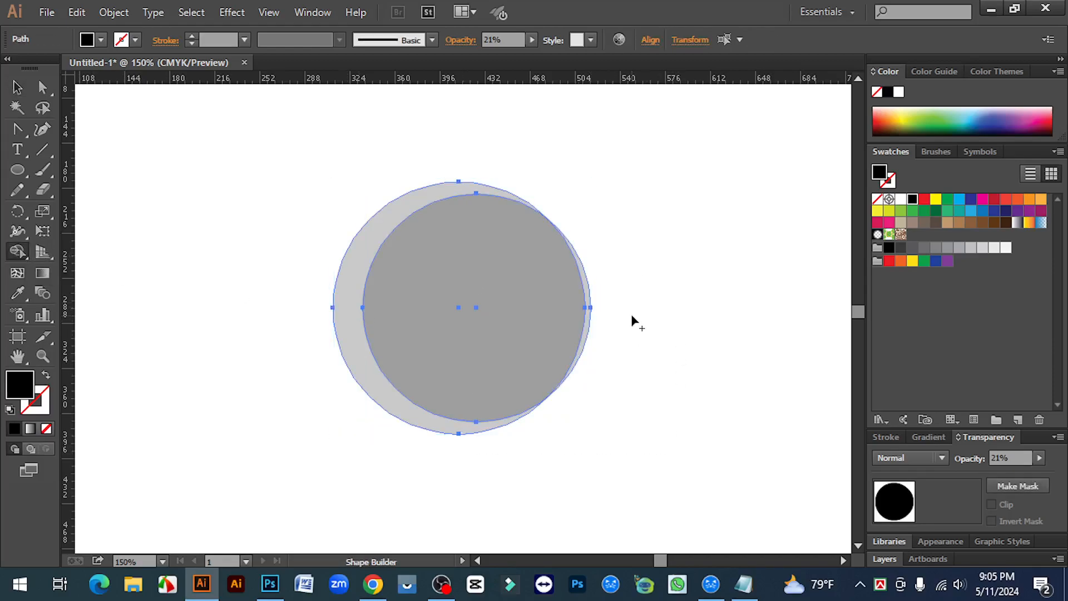
left_click_drag(617, 295, 562, 284)
left_click(17, 87)
left_click(773, 306)
Step: Raise the crescent's opacity to 100%
left_click(372, 248)
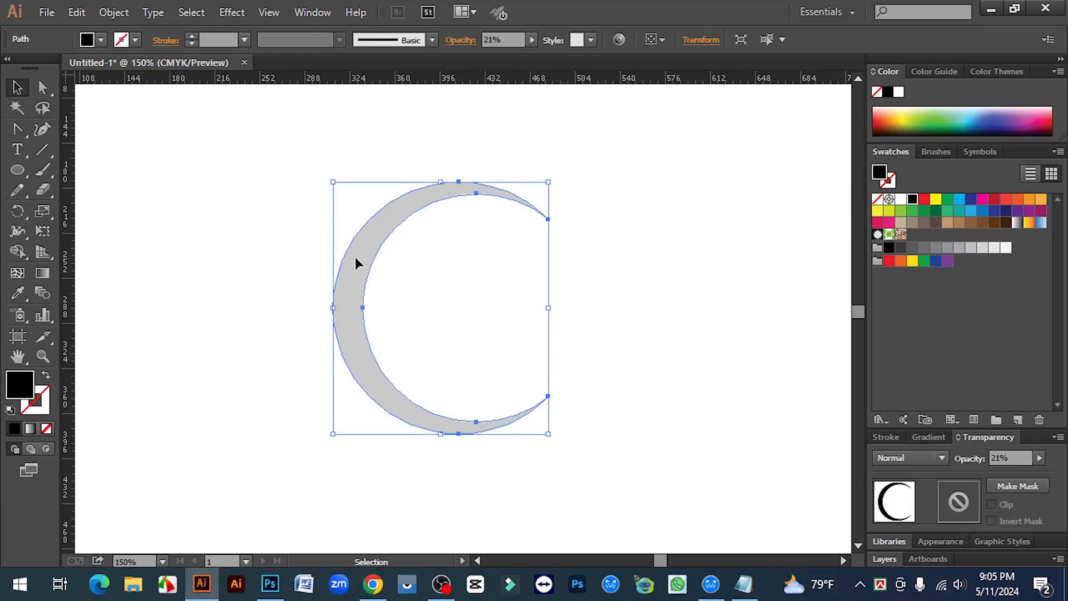
left_click(1038, 458)
left_click_drag(983, 469, 1045, 472)
left_click(648, 329)
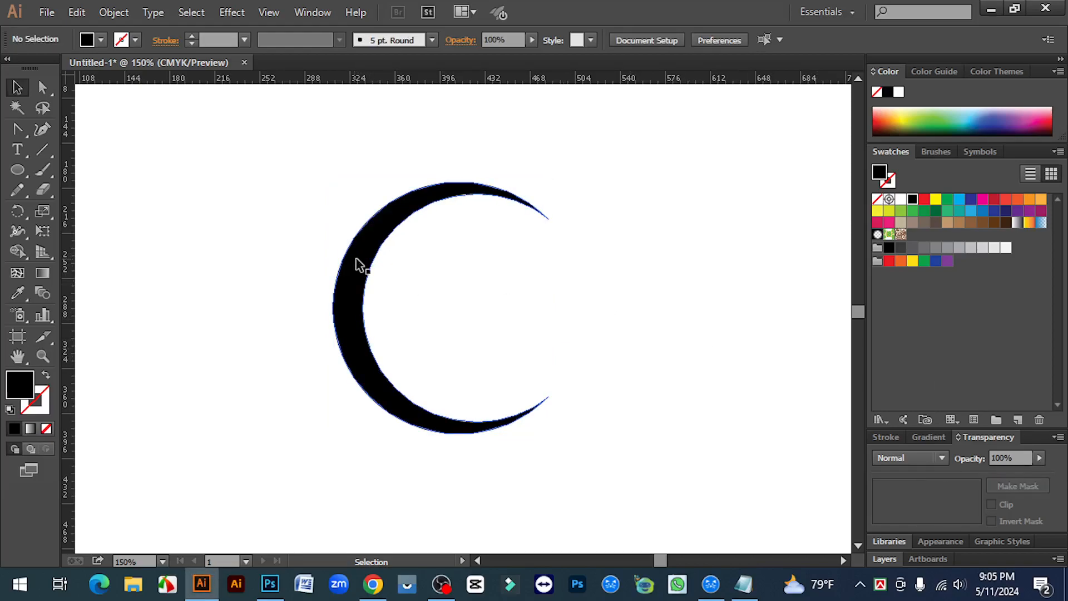
Step: Move the black crescent slightly upward and open the Shear settings for it, keeping the dialog clear of the shape
left_click_drag(374, 236, 374, 206)
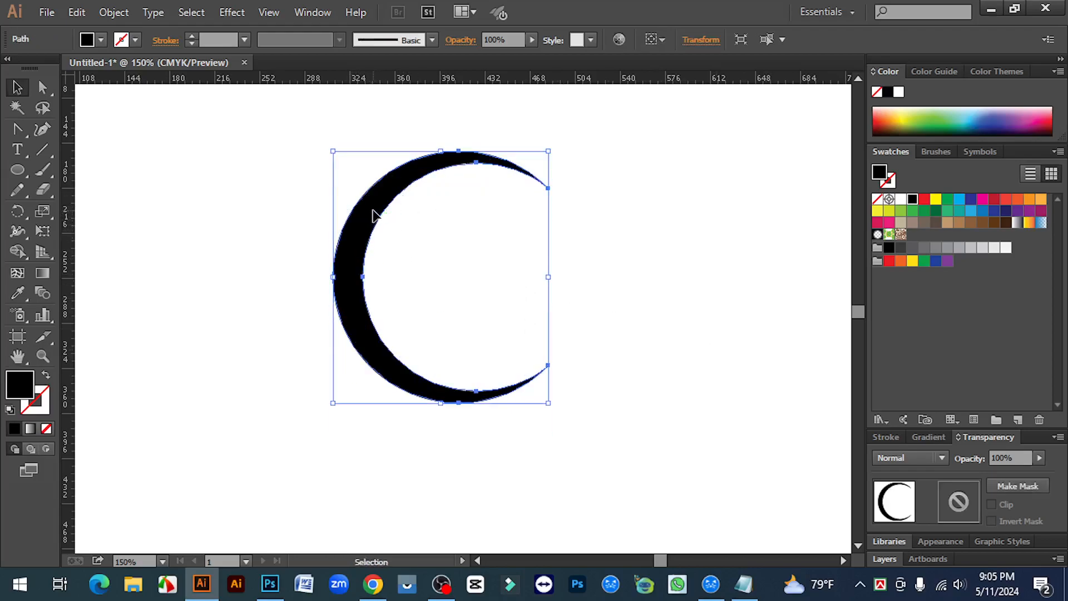
right_click(372, 205)
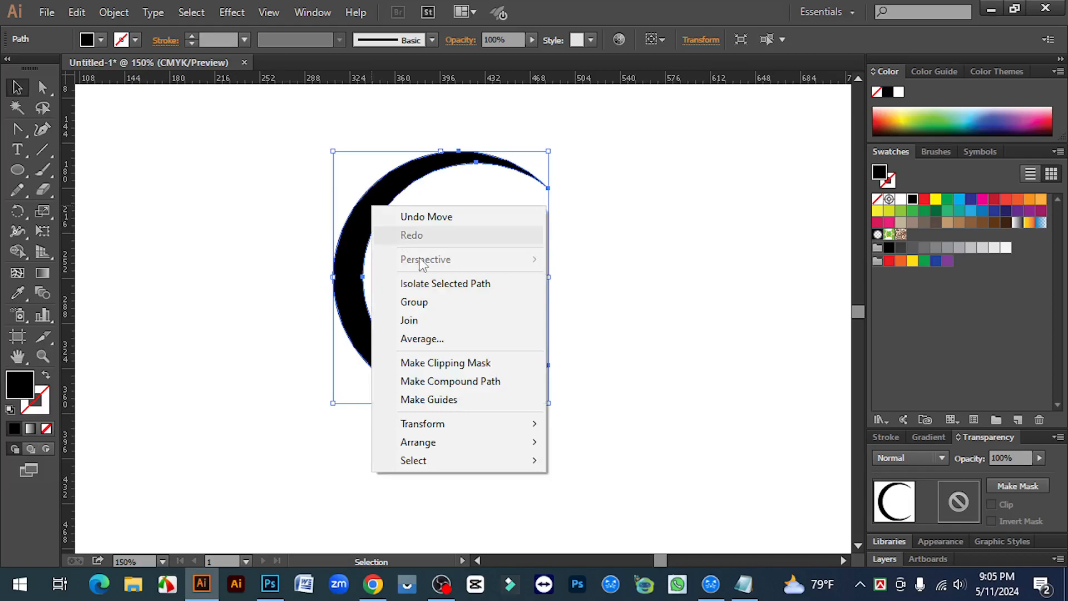
mouse_move(448, 433)
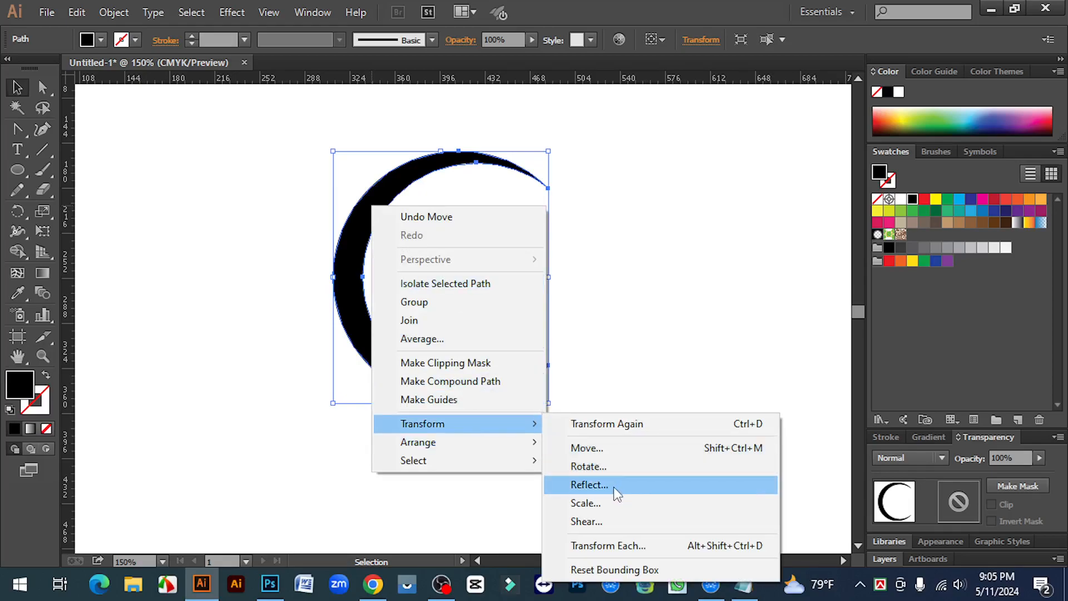
left_click(595, 522)
left_click_drag(852, 204, 768, 204)
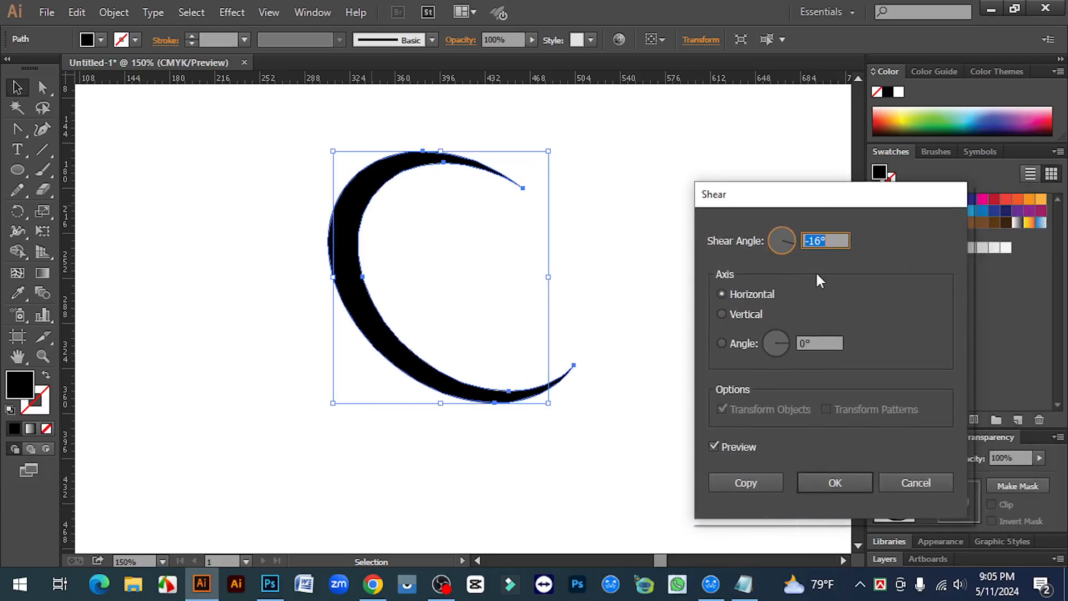
Step: Try shear angles of 16° and -16° on the crescent, toggling the preview to compare the slant
left_click(714, 445)
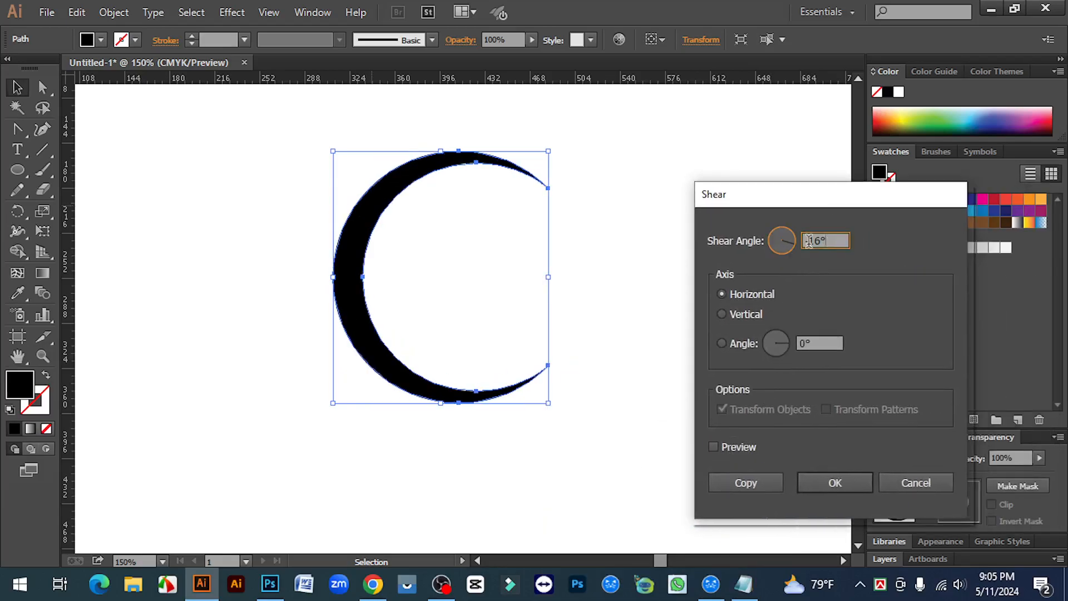
key("BackSpace")
left_click(715, 446)
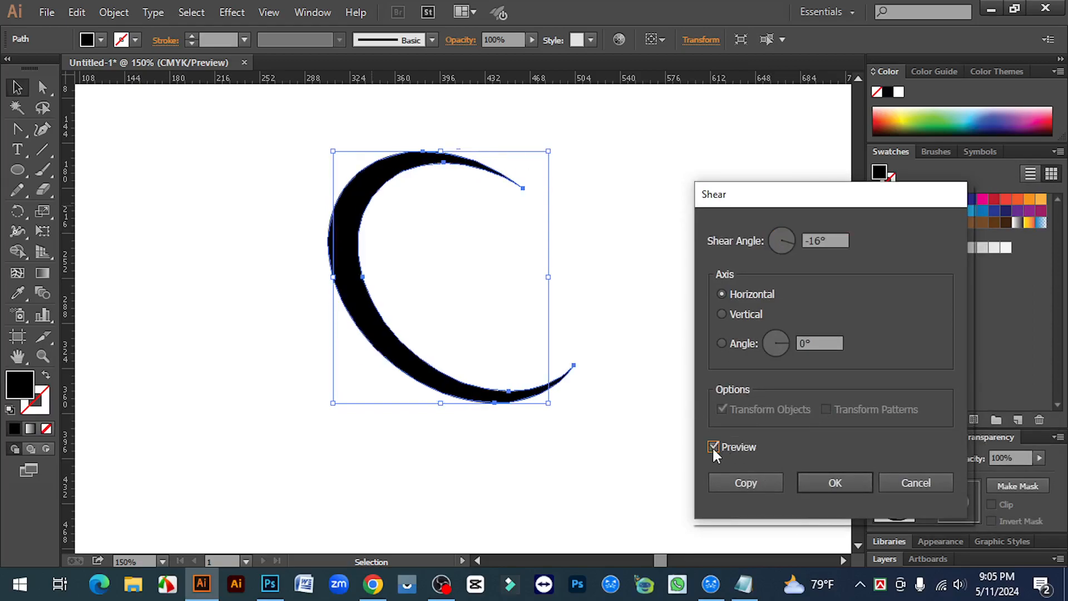
left_click(835, 239)
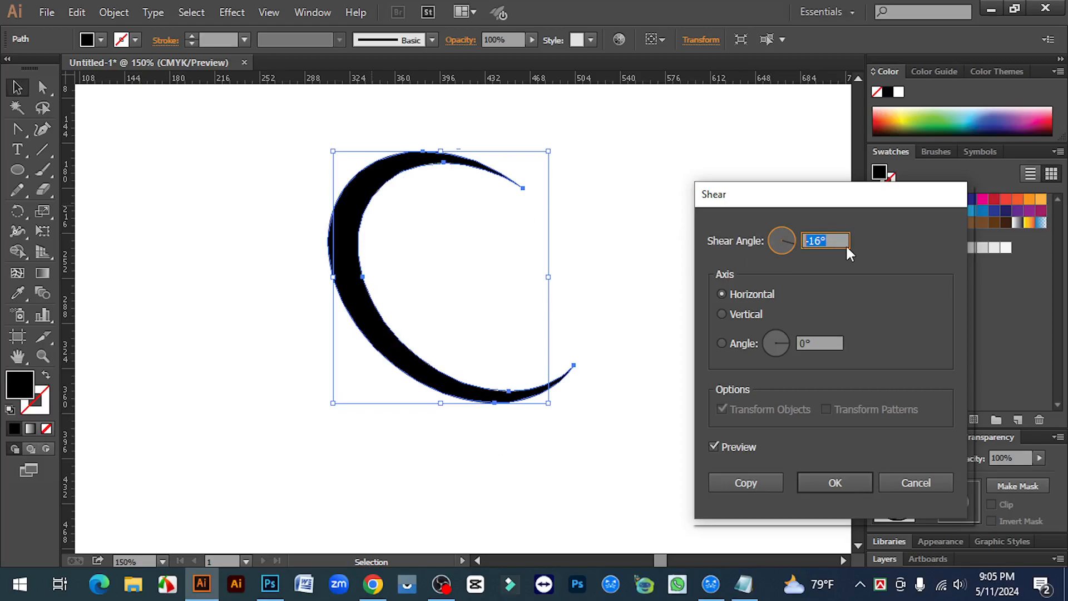
left_click(814, 241)
key("BackSpace")
left_click(713, 446)
left_click(713, 446)
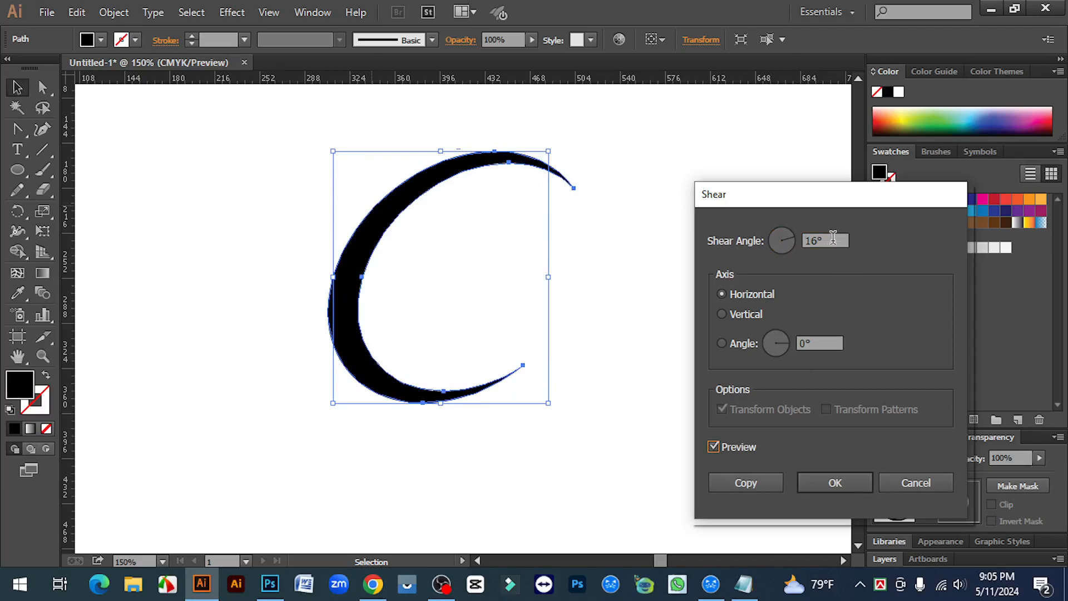
left_click(805, 240)
type("-")
left_click(713, 446)
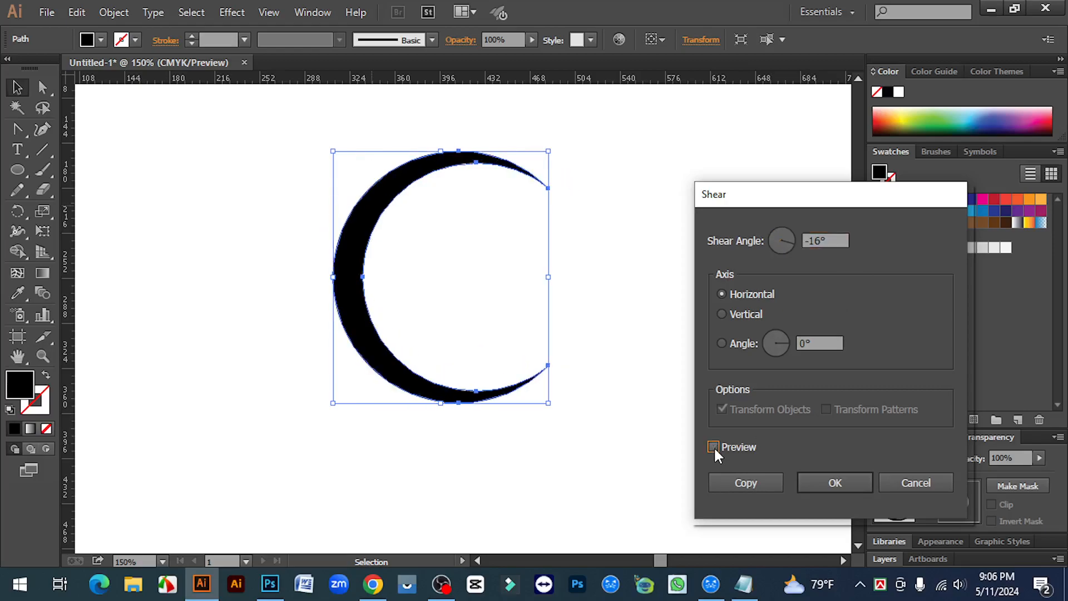
left_click(713, 446)
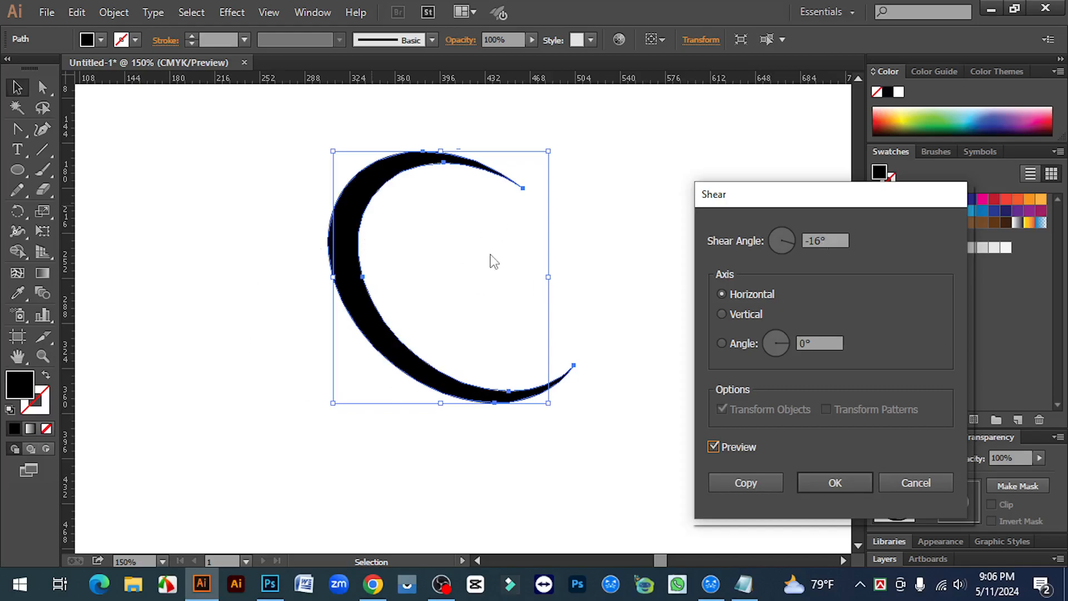
Step: Shear the crescent horizontally by -17°
left_click(806, 241)
left_click(820, 242)
left_click_drag(821, 242, 811, 241)
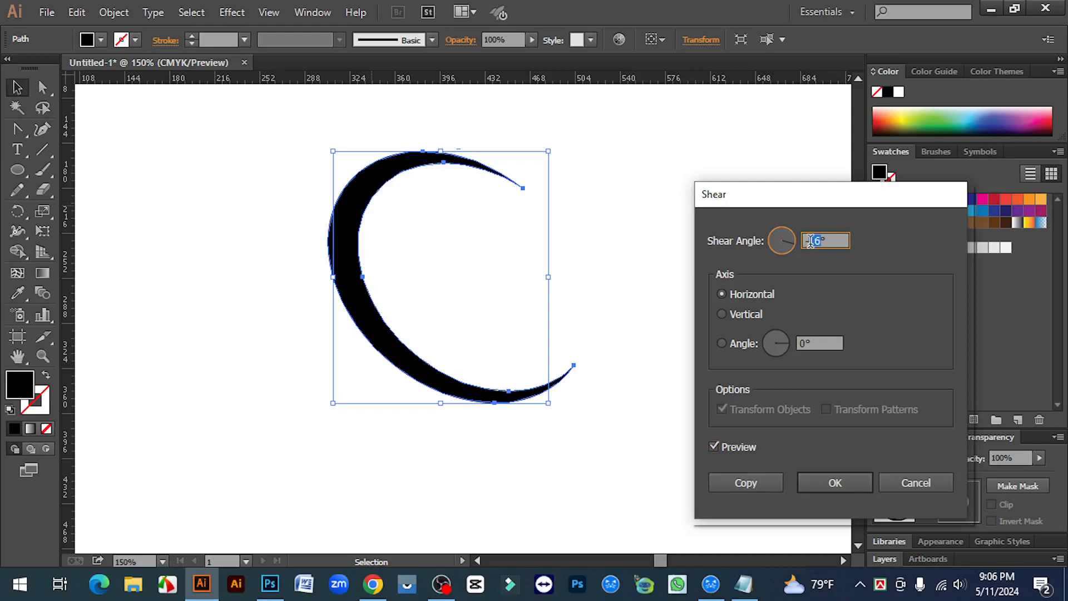
key("Up")
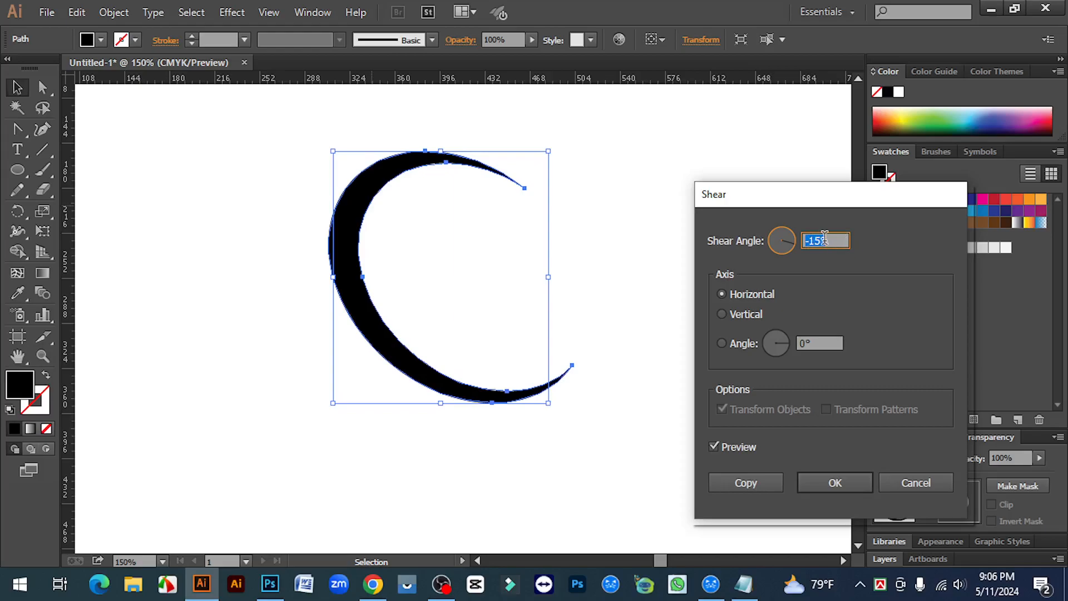
key("Up")
key("Down")
key("Down")
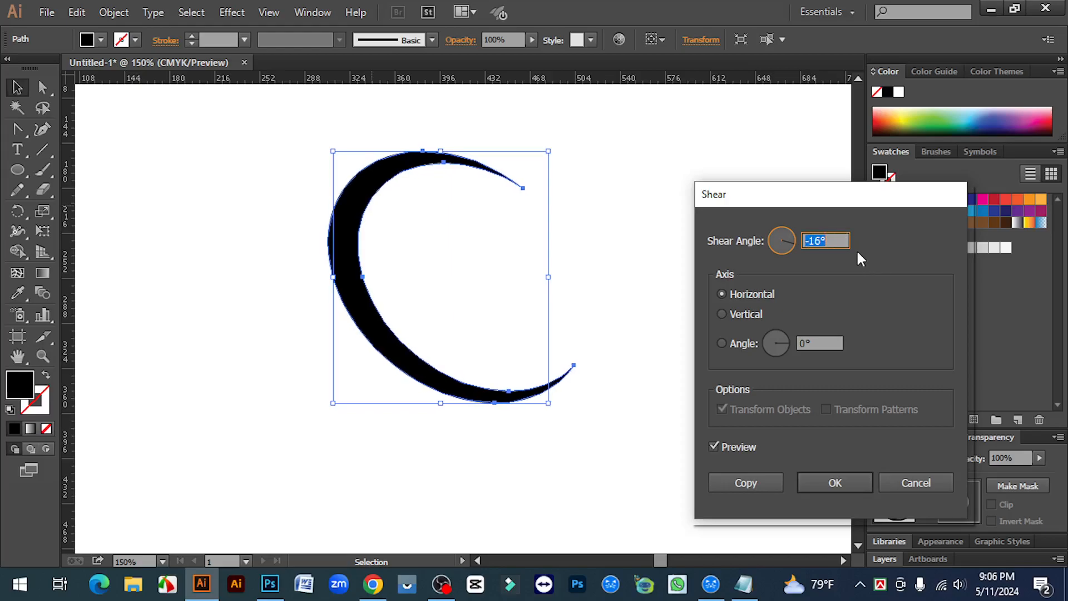
key("Down")
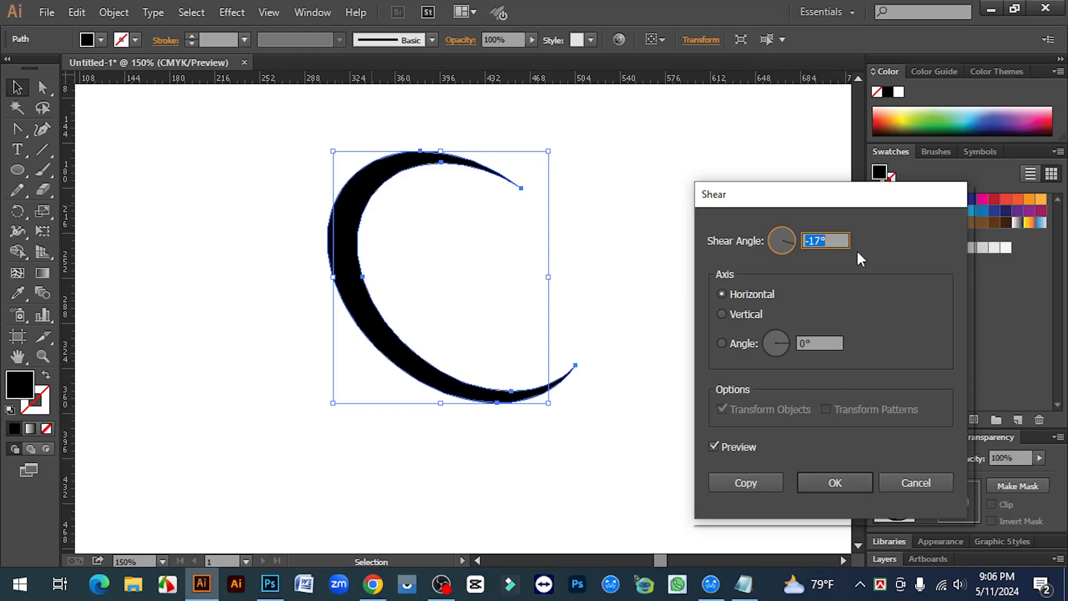
key("Down")
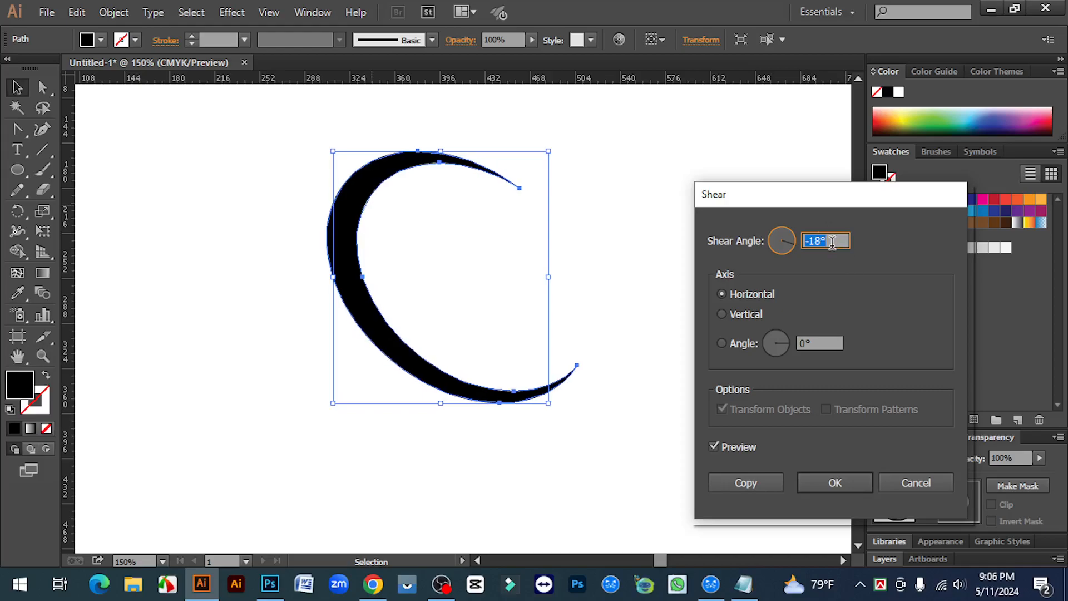
key("Up")
left_click(835, 482)
left_click(408, 256)
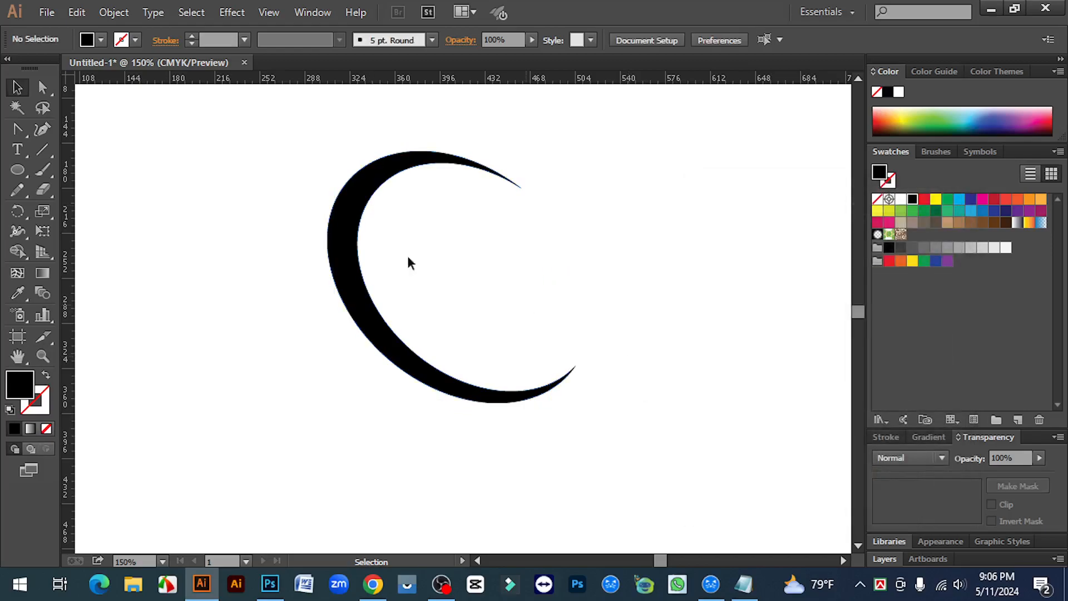
left_click(356, 199)
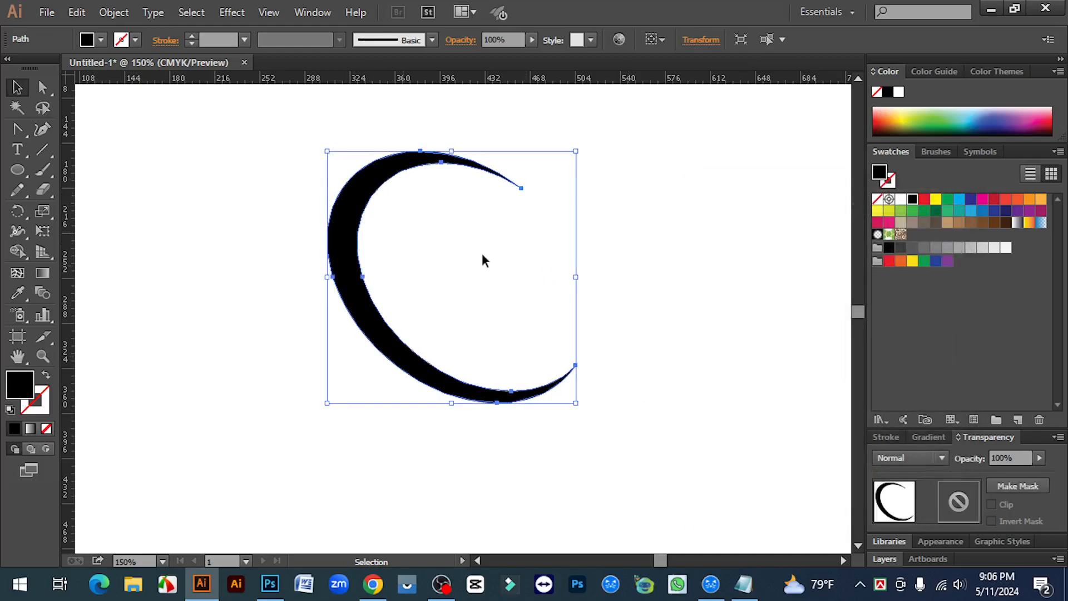
left_click(668, 287)
left_click(356, 188)
left_click(258, 278)
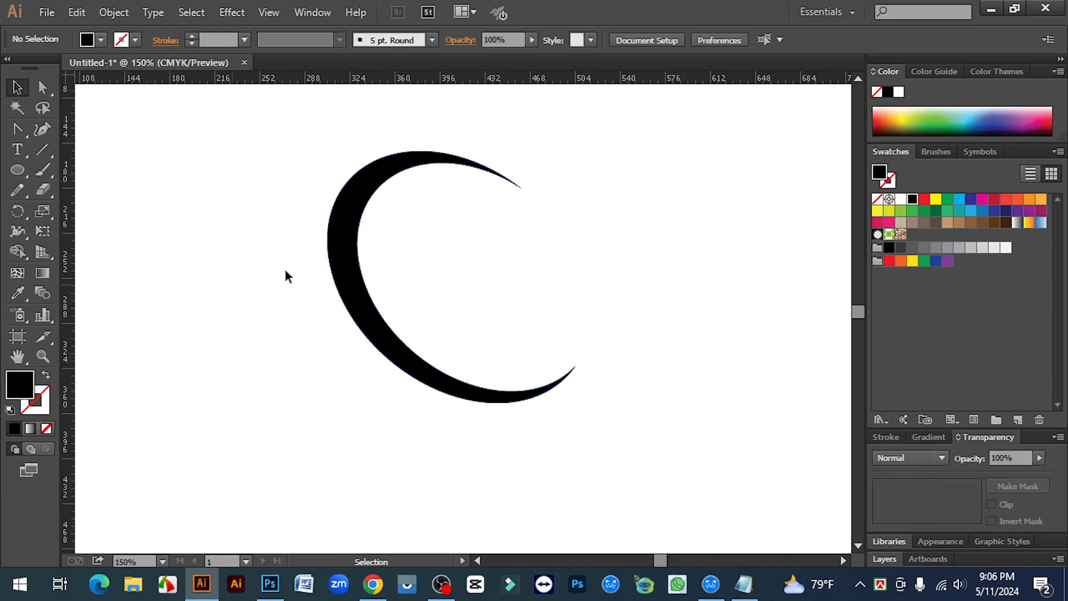
Step: Copy the slanted crescent and paste the duplicate in place in front of the original
left_click(352, 238)
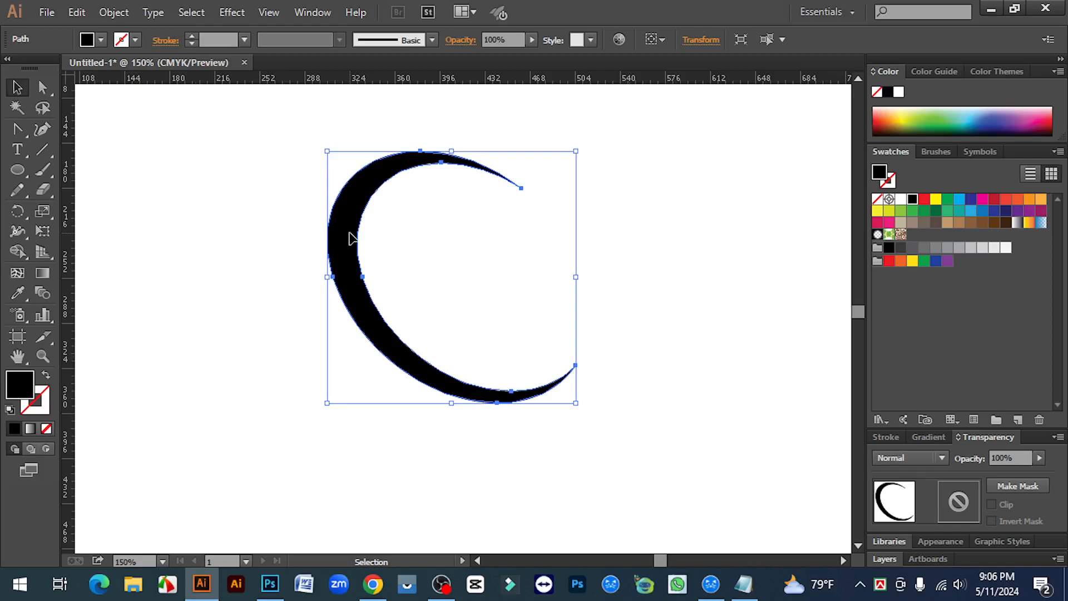
left_click(76, 13)
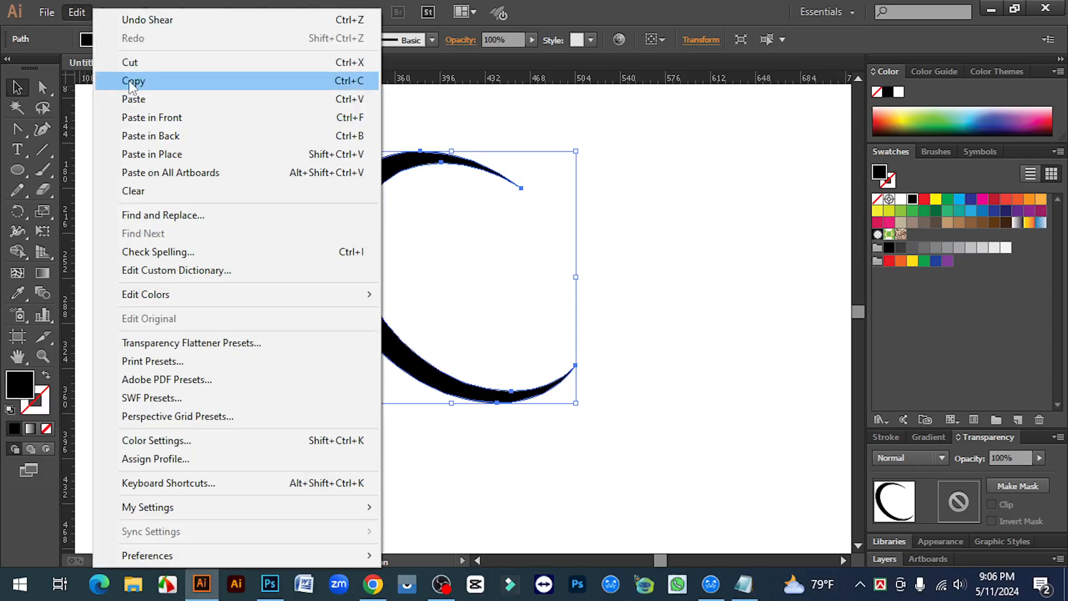
left_click(680, 258)
left_click(616, 260)
left_click(371, 180)
key("ctrl+c")
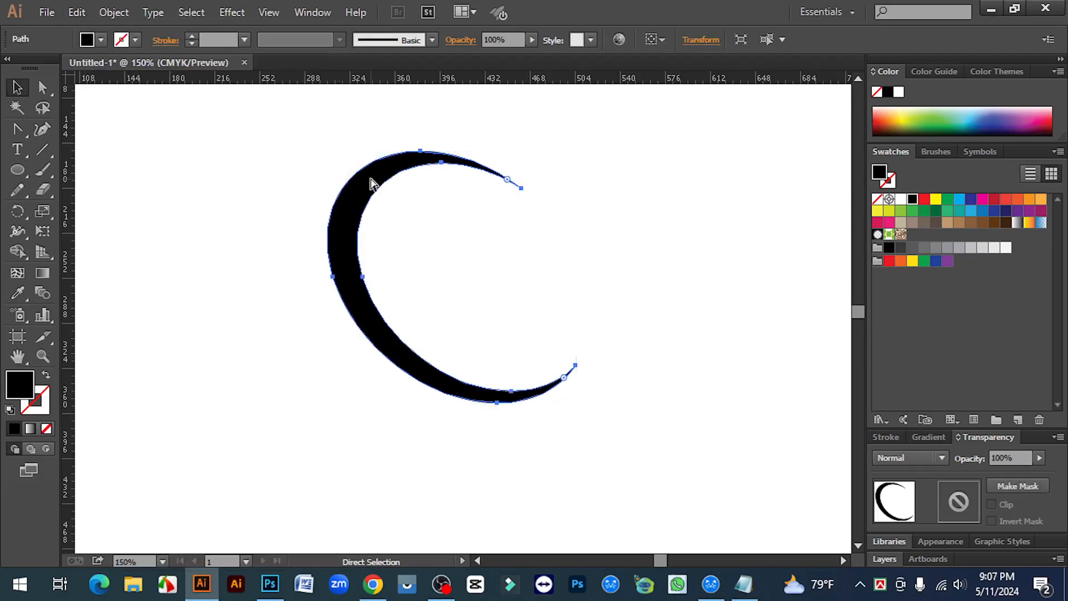
key("ctrl+f")
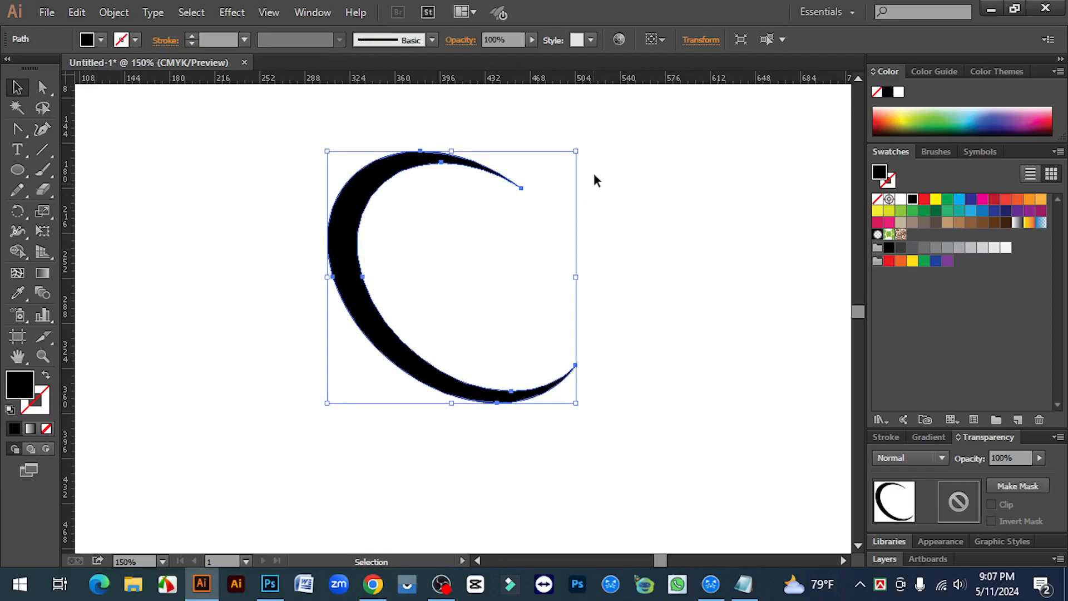
Step: Shrink the front crescent proportionally about its centre to roughly four fifths of its size and fill it with red
left_click_drag(577, 151, 553, 179)
left_click(924, 199)
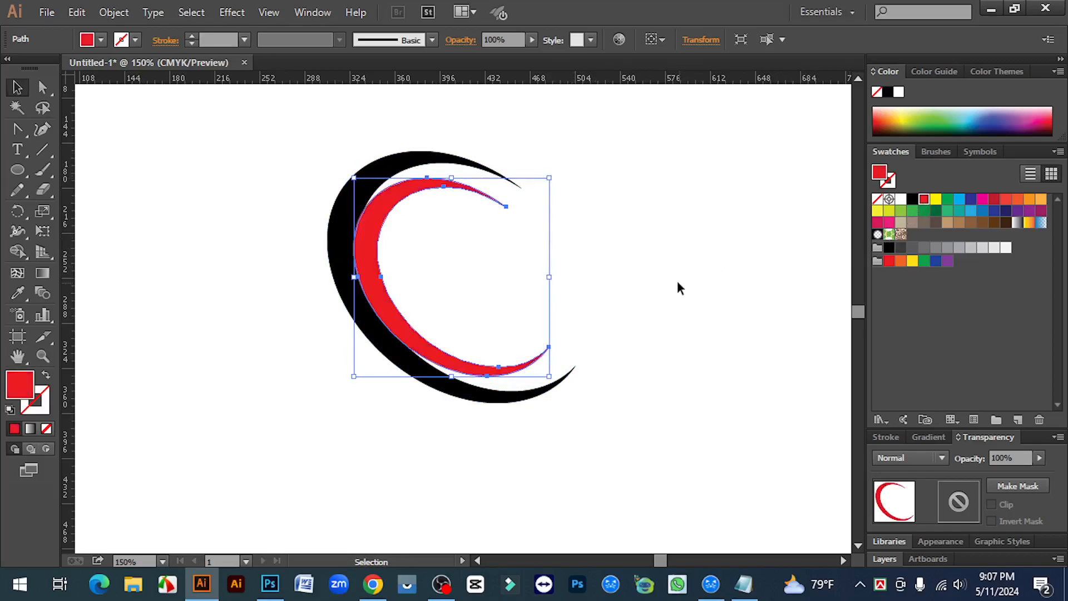
left_click(678, 287)
Step: Move the red crescent horizontally to the right, leaving a narrow white gap between it and the black crescent
left_click_drag(386, 299, 411, 300)
left_click(646, 335)
left_click(434, 281, "ctrl")
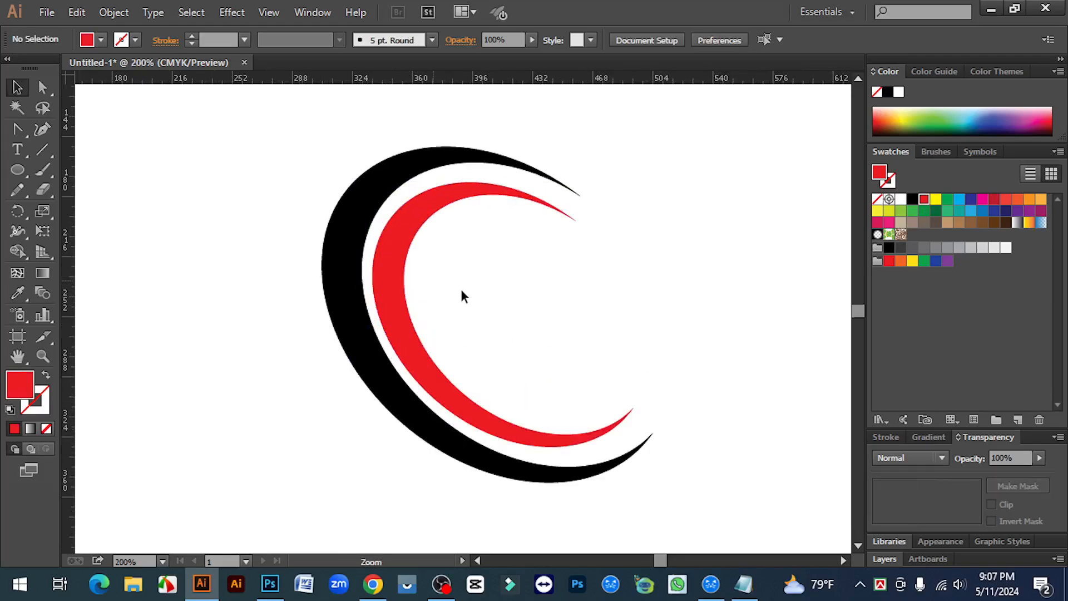
left_click(418, 351)
left_click_drag(418, 354, 423, 354)
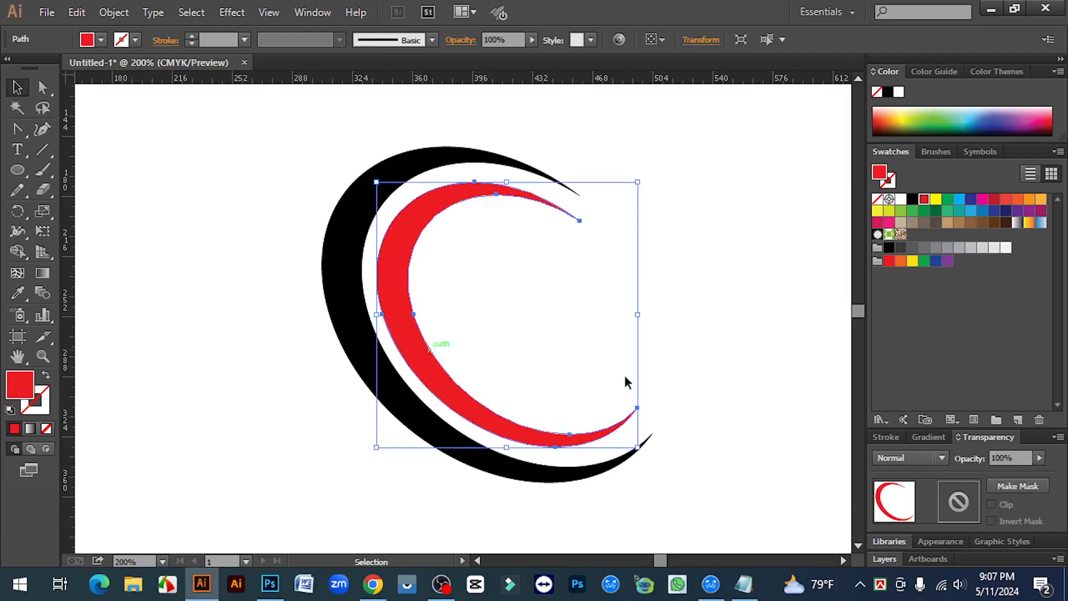
left_click(687, 365)
Step: Nudge the red crescent one increment right and one increment down to even out the gap
key("ctrl+minus")
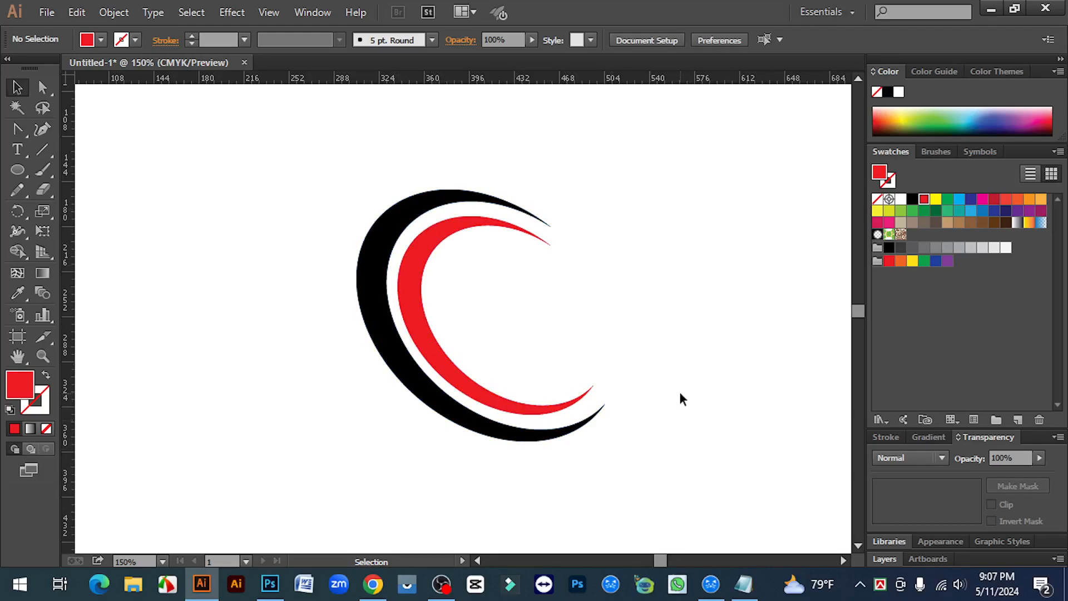
left_click(582, 397)
key("Right")
key("Down")
left_click(729, 436)
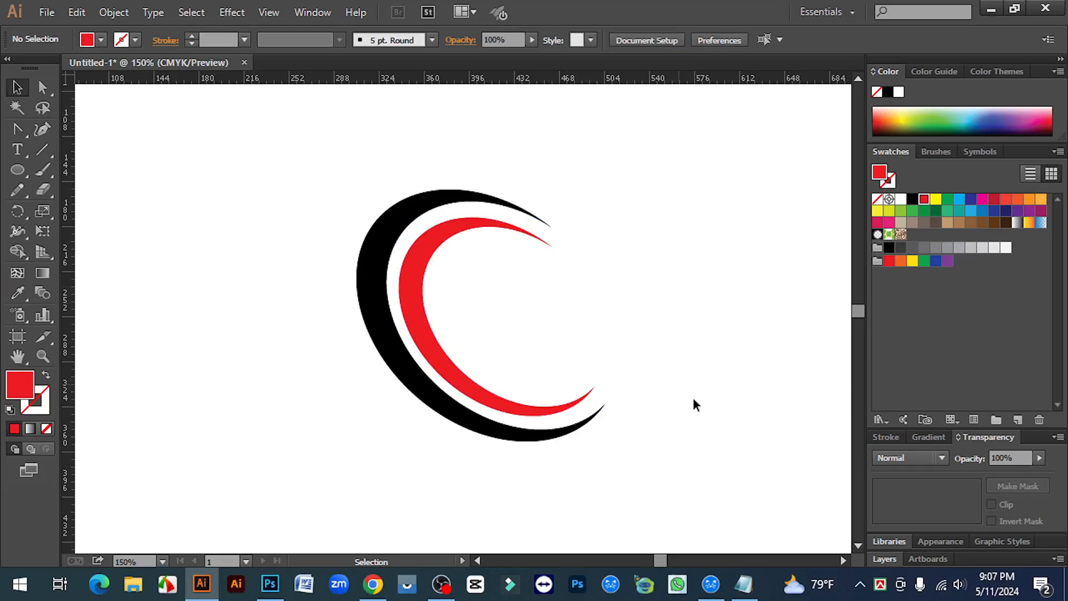
left_click_drag(337, 154, 426, 278)
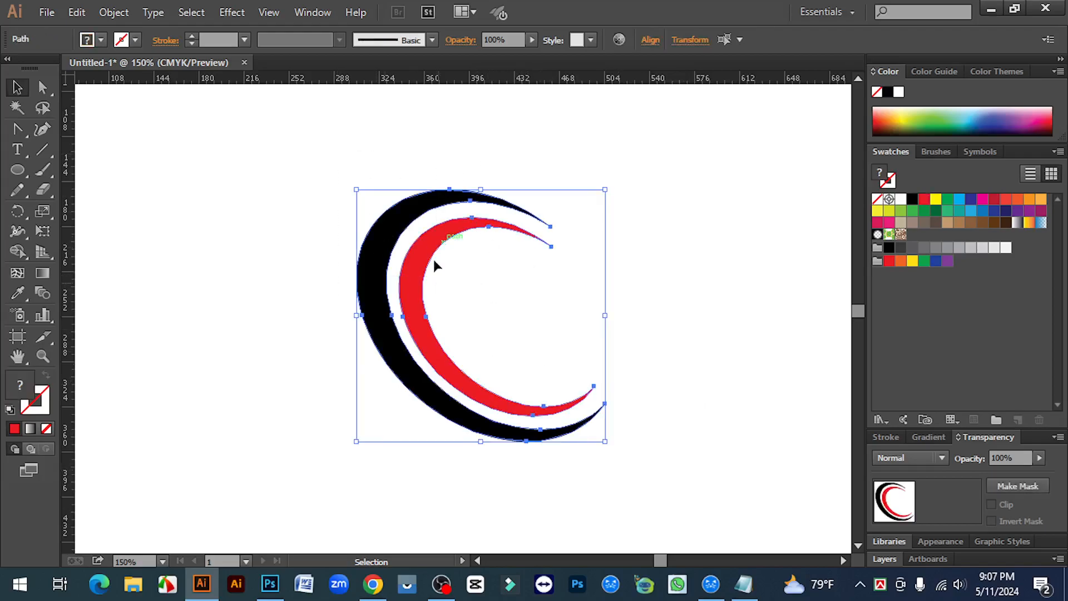
left_click(655, 281)
scroll(655, 282, "down", 1)
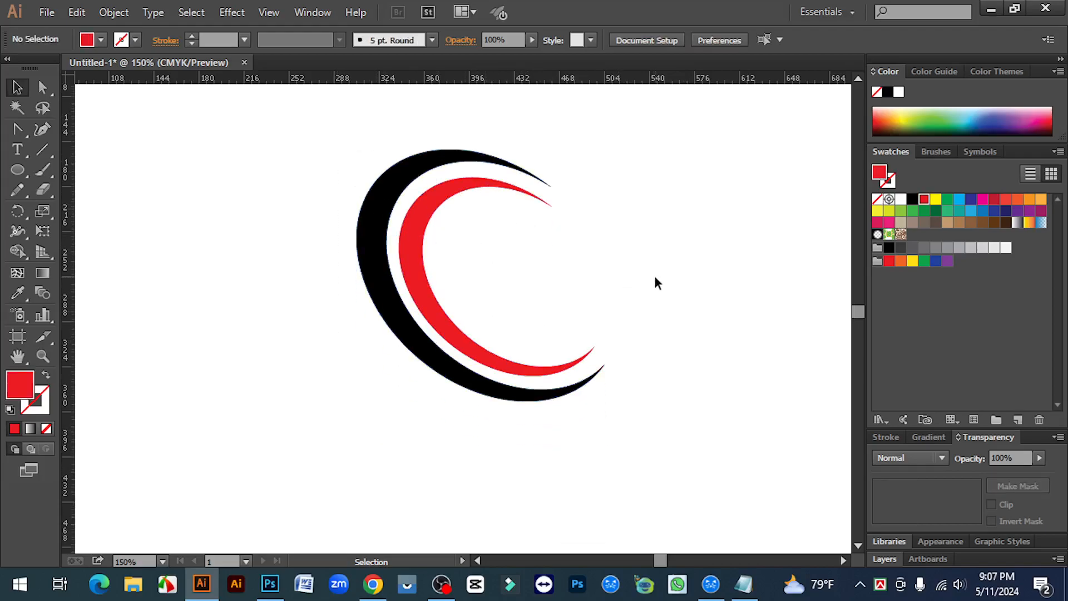
Step: Add a capital letter A in black Arial Black, 72 pt, to the left of the crescents
left_click(18, 157)
left_click(225, 294)
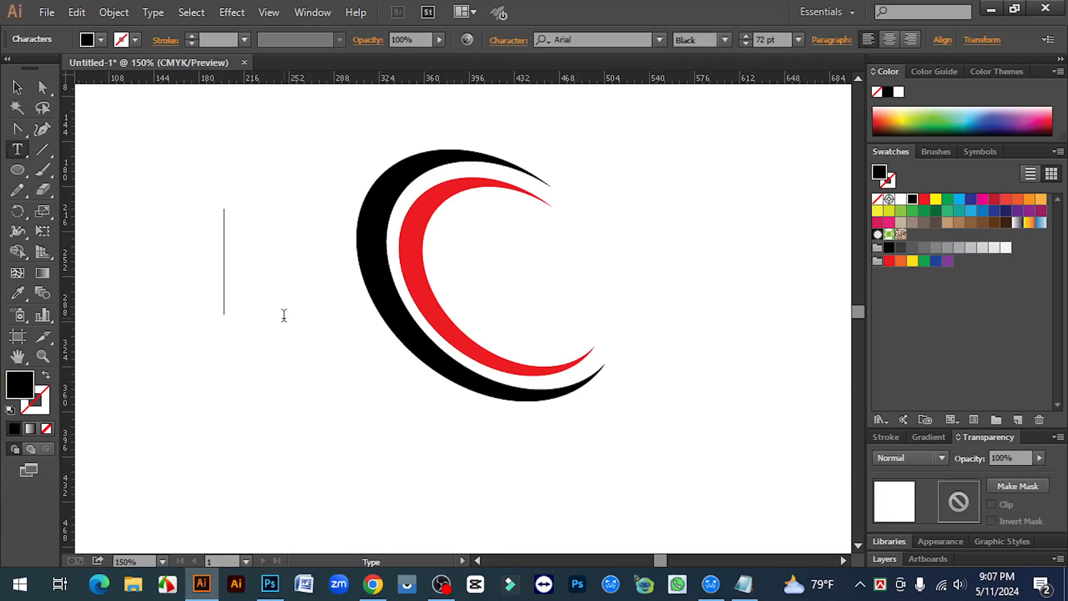
type("a")
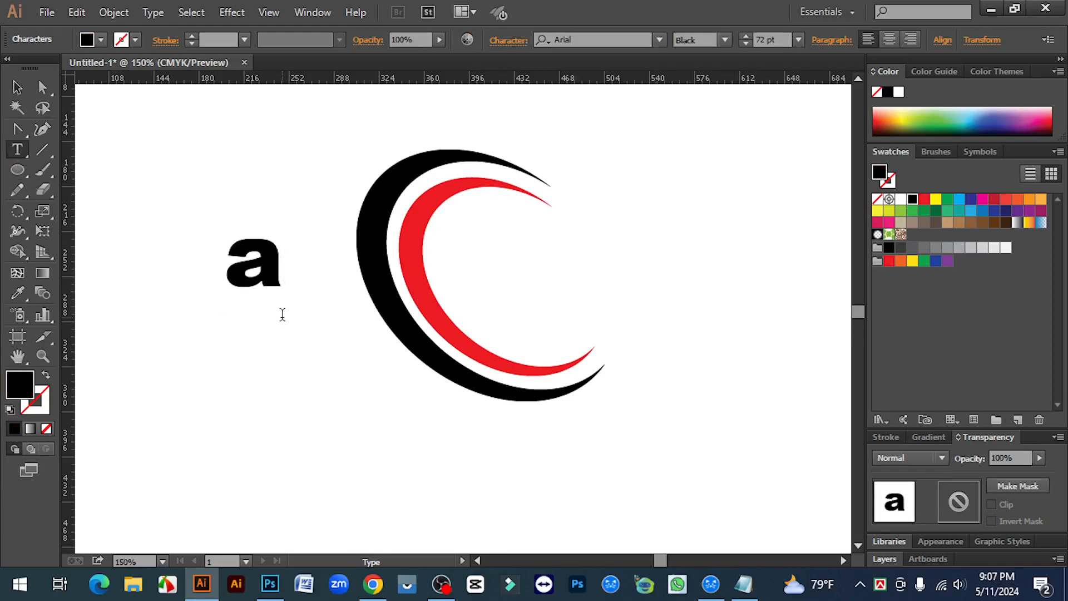
key("BackSpace")
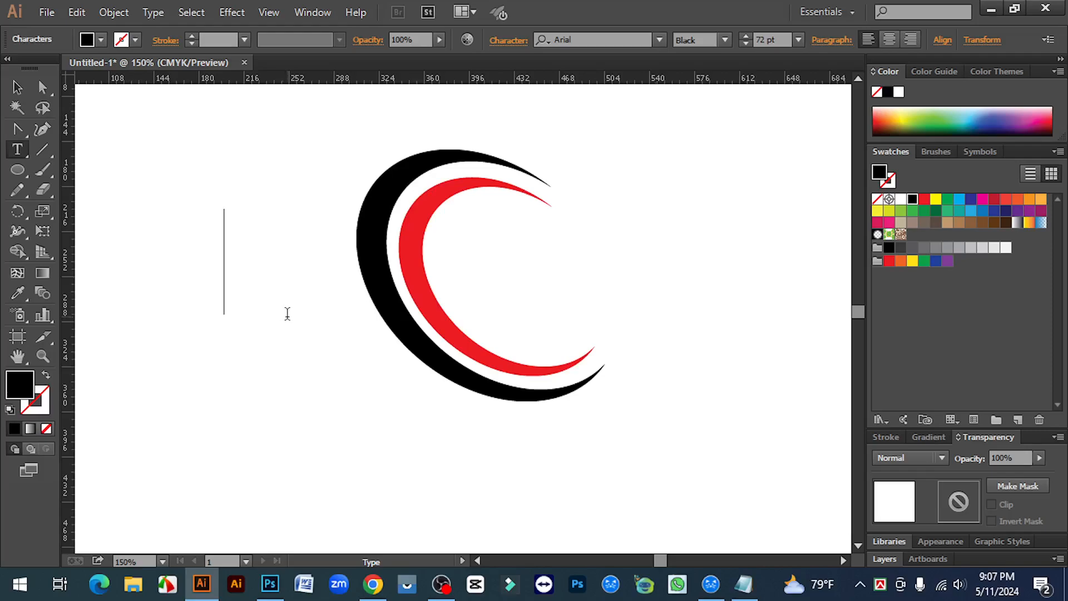
type("A")
key("Escape")
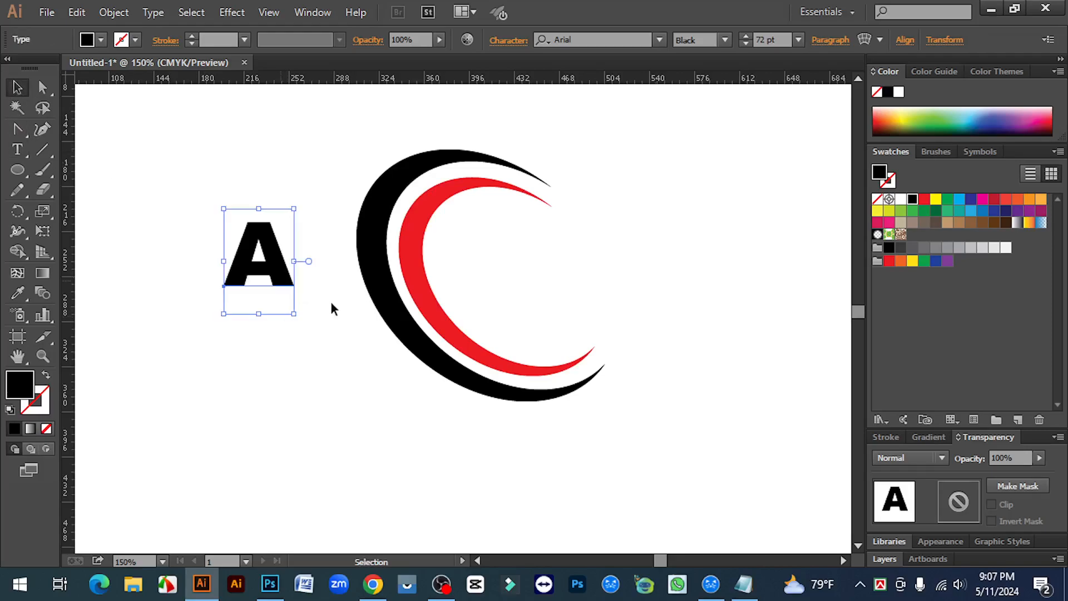
Step: Enlarge the letter A proportionally to 158.44 pt and move it to the right of the crescents
left_click(290, 290)
left_click_drag(295, 313, 336, 376)
left_click_drag(310, 282, 768, 352)
left_click(777, 441)
left_click(751, 327)
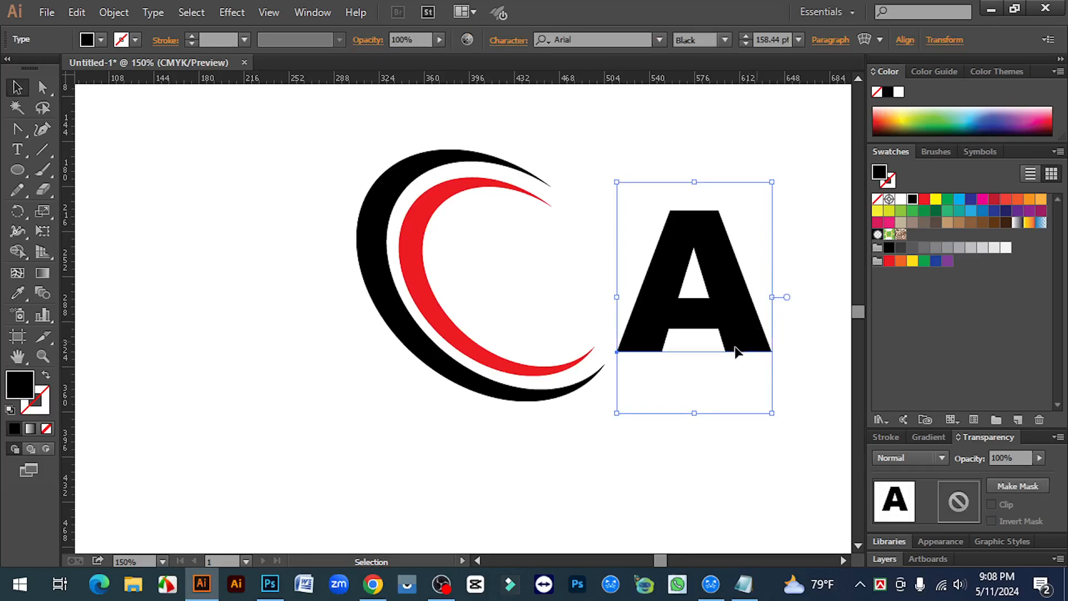
left_click_drag(713, 271, 711, 219)
Step: Convert the letter A text to outlines
right_click(696, 207)
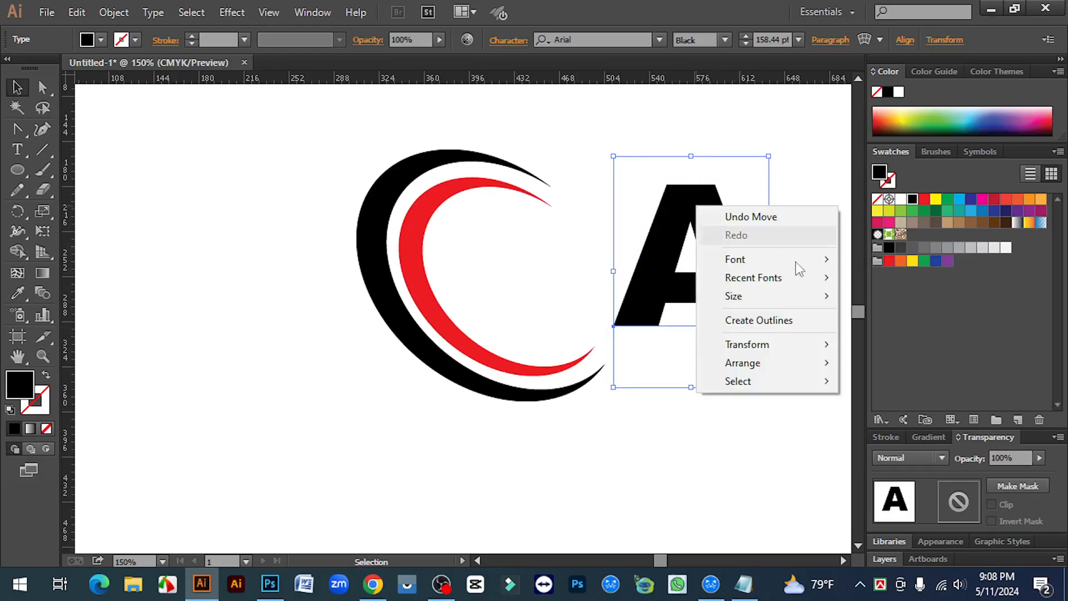
left_click(775, 321)
left_click(740, 390)
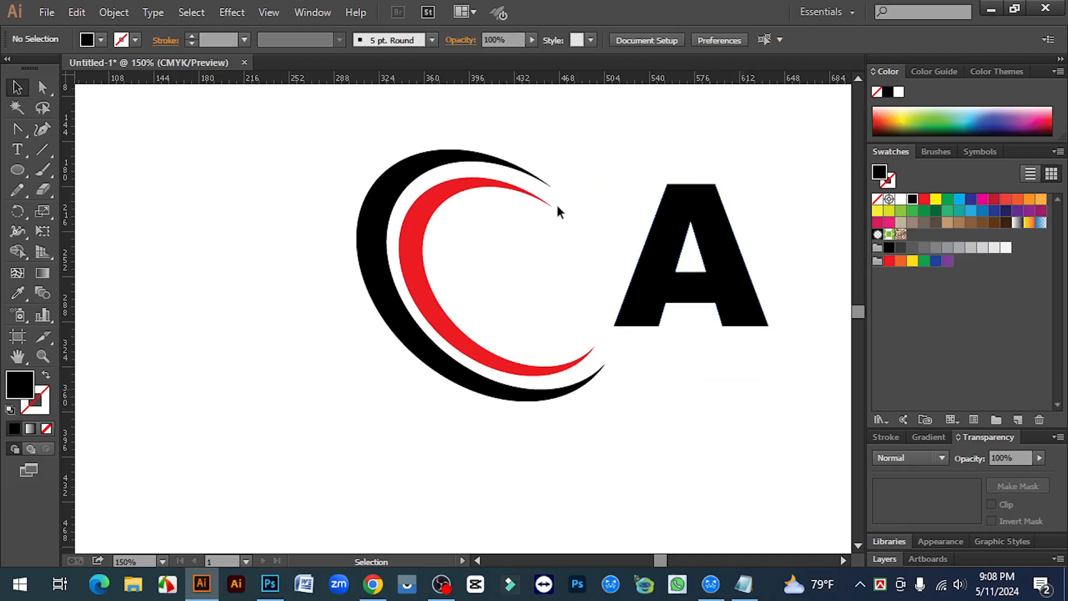
left_click_drag(336, 125, 451, 217)
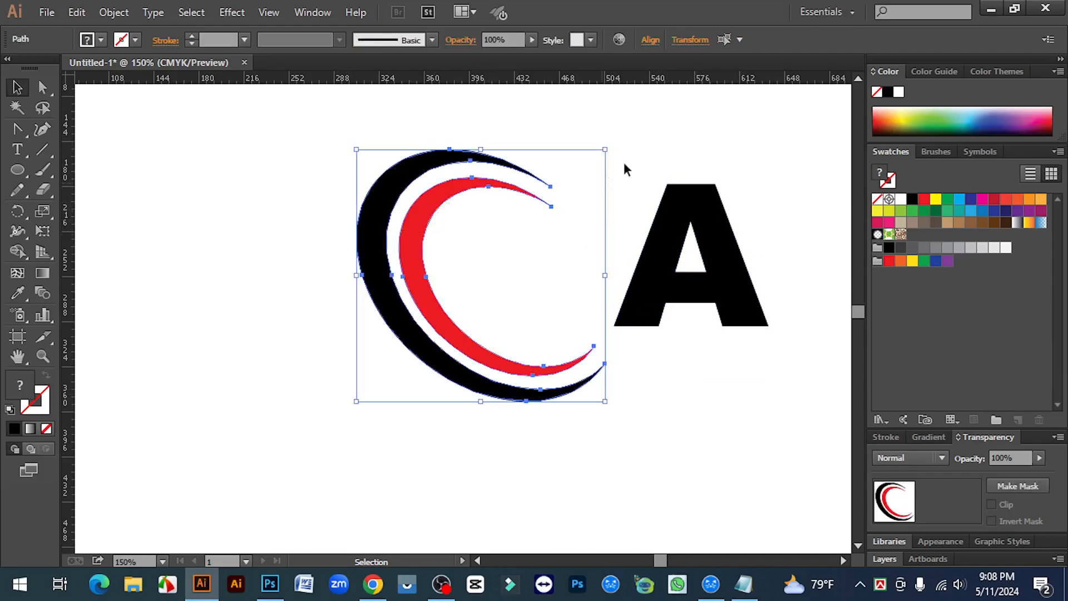
left_click(596, 163)
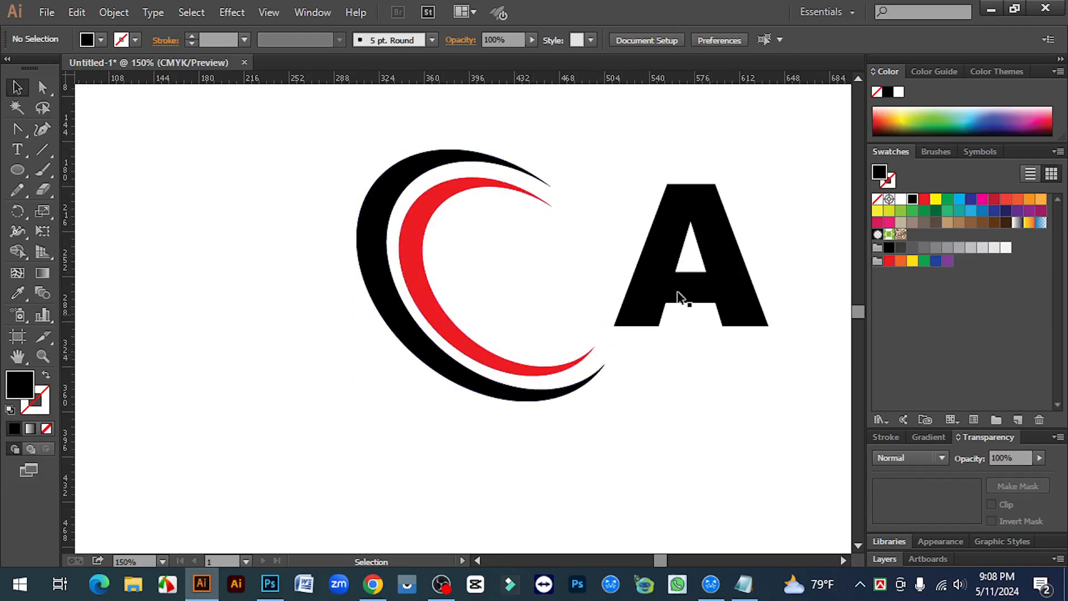
Step: Move the outlined letter A slightly up and toward the crescents, and shear it horizontally at -17°
left_click(661, 269)
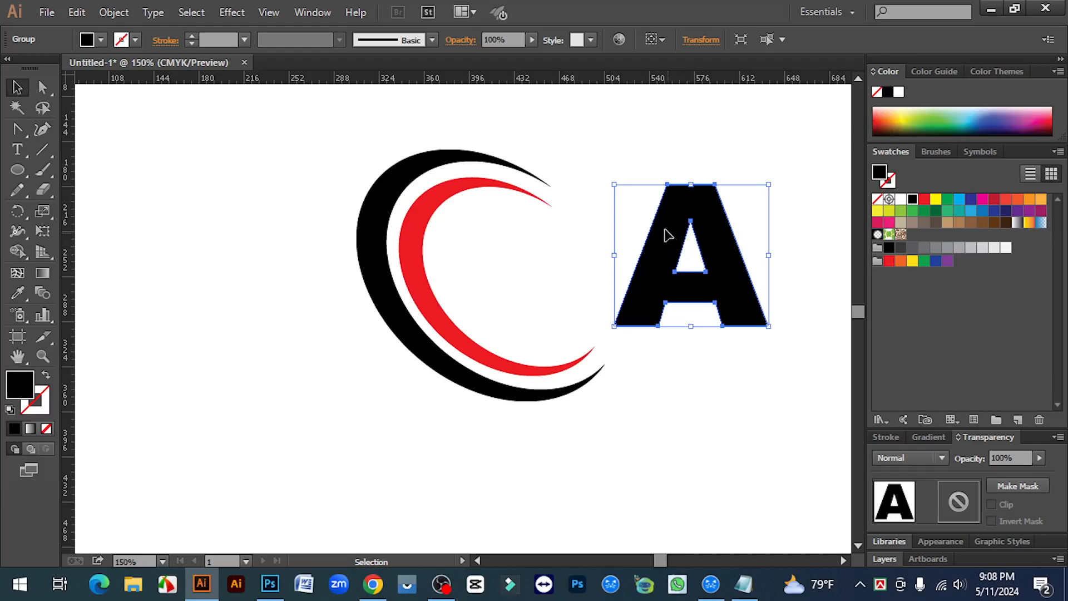
left_click_drag(672, 234, 645, 208)
right_click(644, 193)
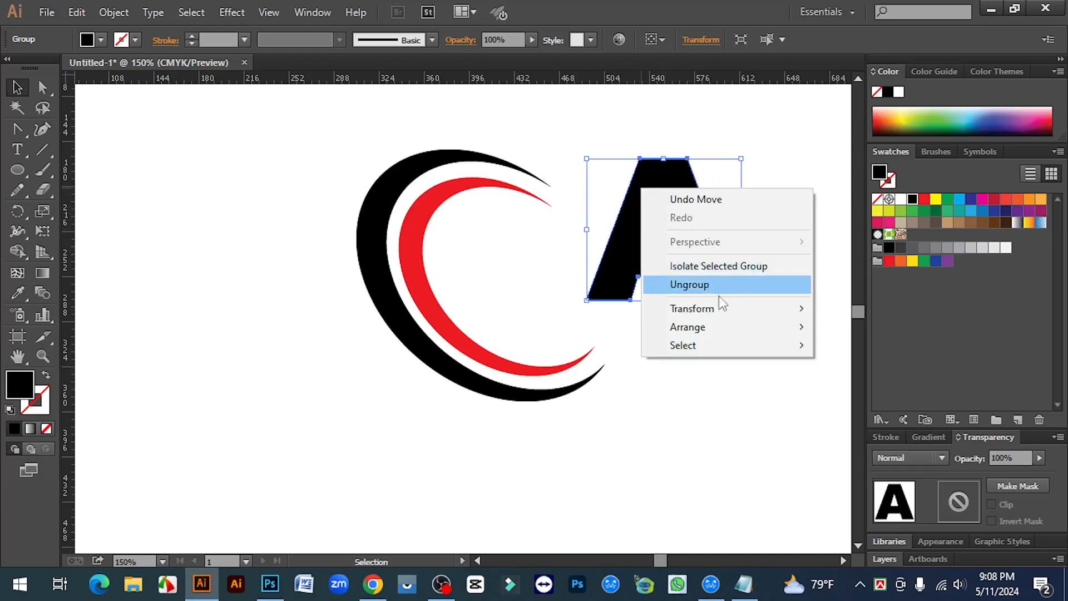
mouse_move(714, 313)
left_click(853, 406)
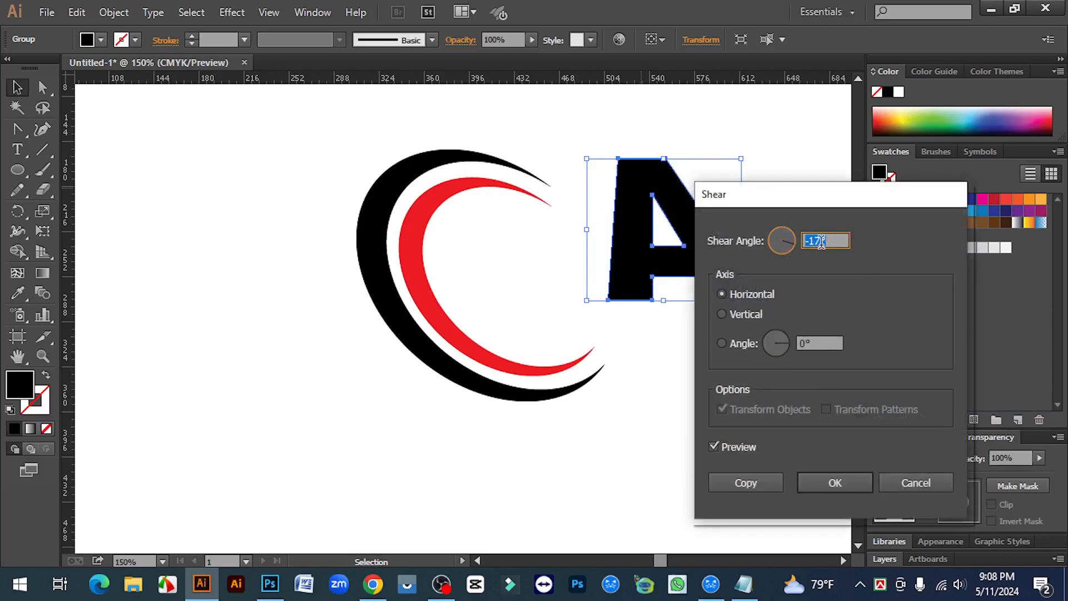
left_click(827, 483)
left_click(696, 310)
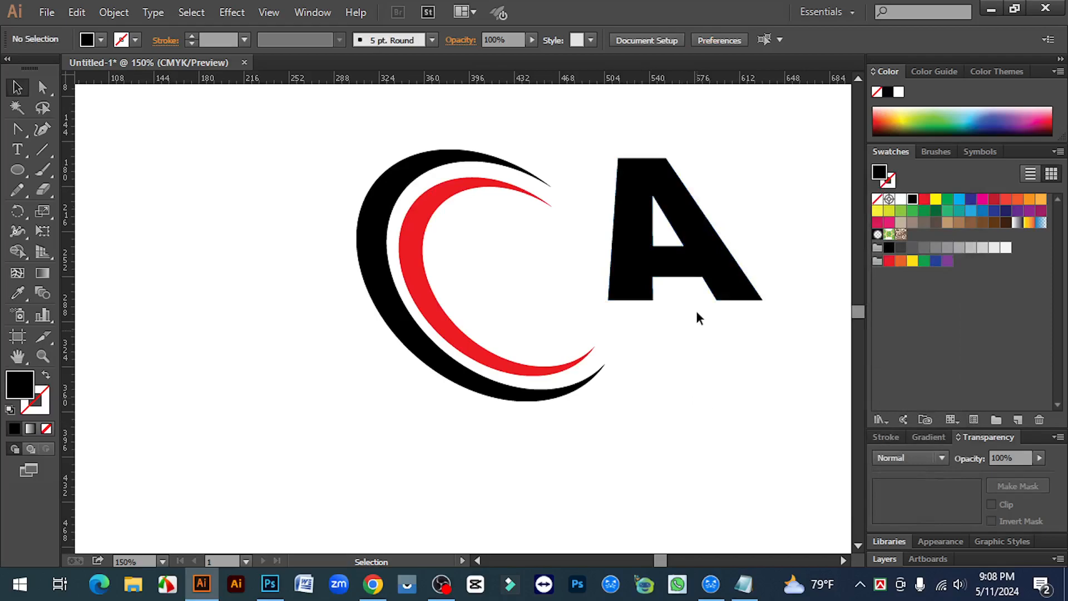
Step: Scale the sheared letter A down proportionally and place it inside the red crescent
left_click(716, 277)
left_click_drag(761, 300, 753, 290)
left_click_drag(700, 242, 543, 274)
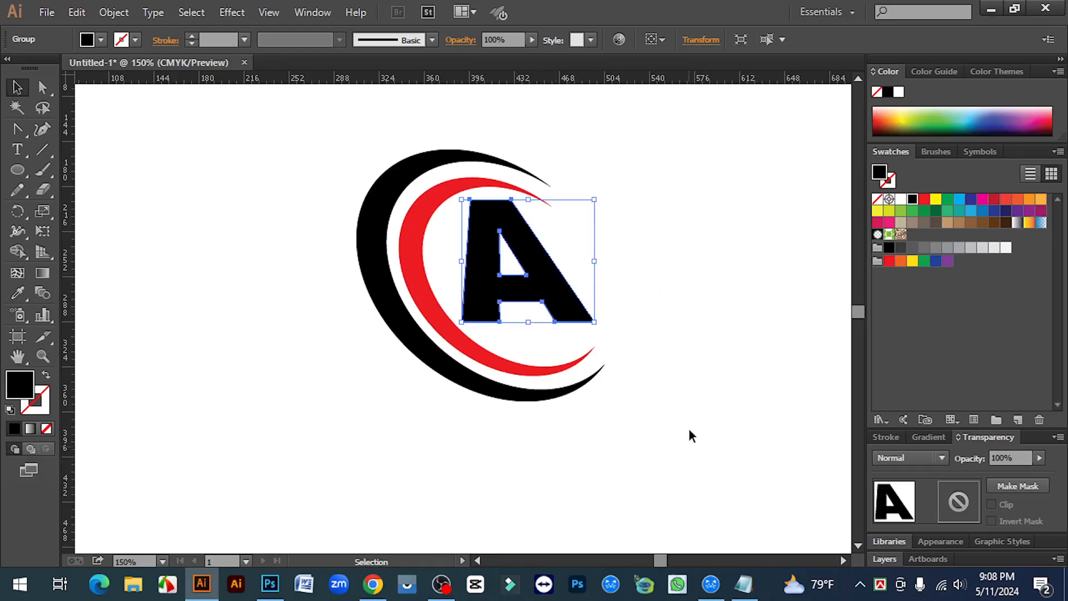
left_click(689, 420)
Step: Try enlarging the letter A slightly inside the crescents, and undo the resize
left_click(573, 310)
left_click(688, 358)
left_click(578, 321)
left_click_drag(593, 323, 608, 329)
left_click(692, 365)
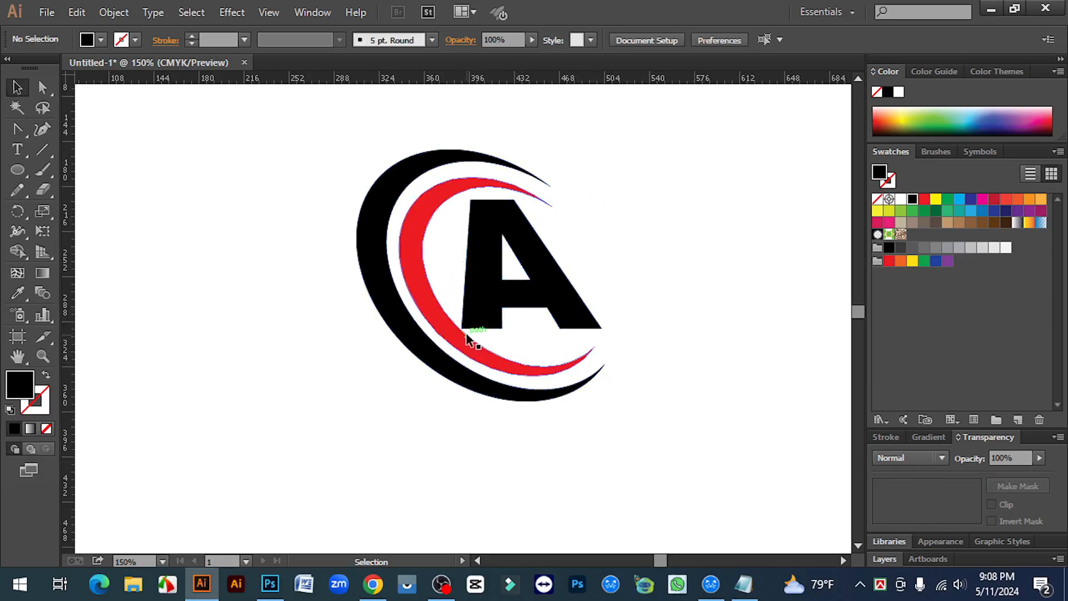
key("ctrl+z")
Step: Enlarge the letter A slightly and nudge it two increments right to clear the red crescent
left_click(683, 342)
left_click(585, 316)
left_click_drag(594, 322, 599, 325)
key("Right")
key("Right")
left_click(663, 366)
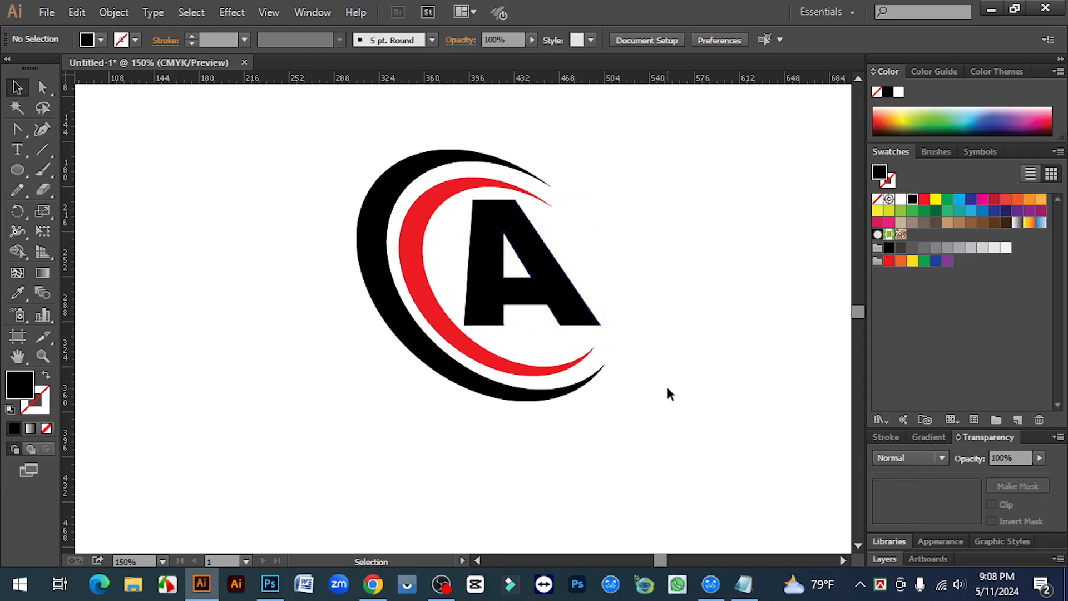
Step: Scale both crescents and the letter A down together proportionally around their centre
scroll(668, 394, "up", 1)
left_click_drag(321, 165, 594, 409)
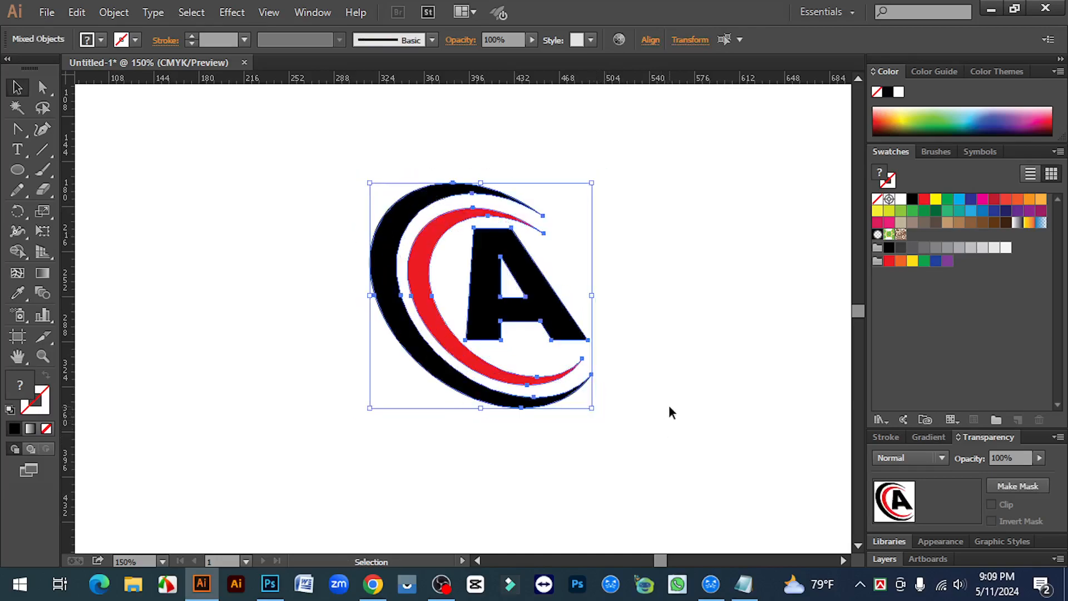
left_click(669, 405)
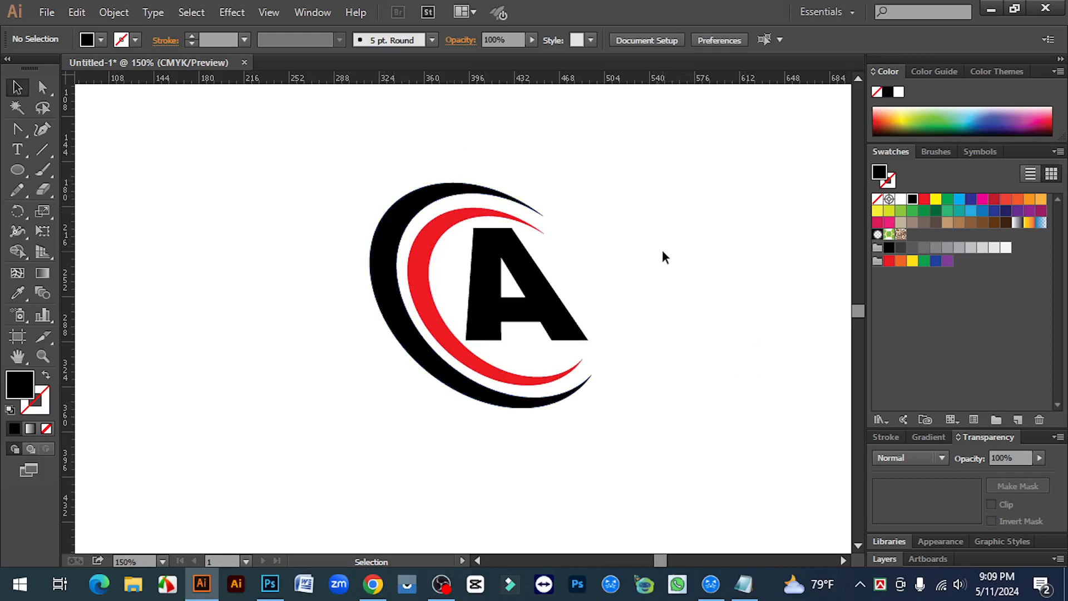
left_click_drag(376, 142, 597, 356)
left_click(670, 315)
left_click_drag(345, 162, 626, 428)
left_click(626, 393)
left_click_drag(341, 142, 636, 418)
left_click(638, 412)
left_click(573, 333)
left_click(638, 341)
left_click(553, 284)
left_click(661, 283)
left_click(553, 316)
left_click(660, 324)
left_click_drag(346, 139, 719, 403)
left_click(719, 404)
Step: Try red, light blue, dark green and light green fills on the letter A, and restore its black fill
left_click(537, 309)
left_click(923, 201)
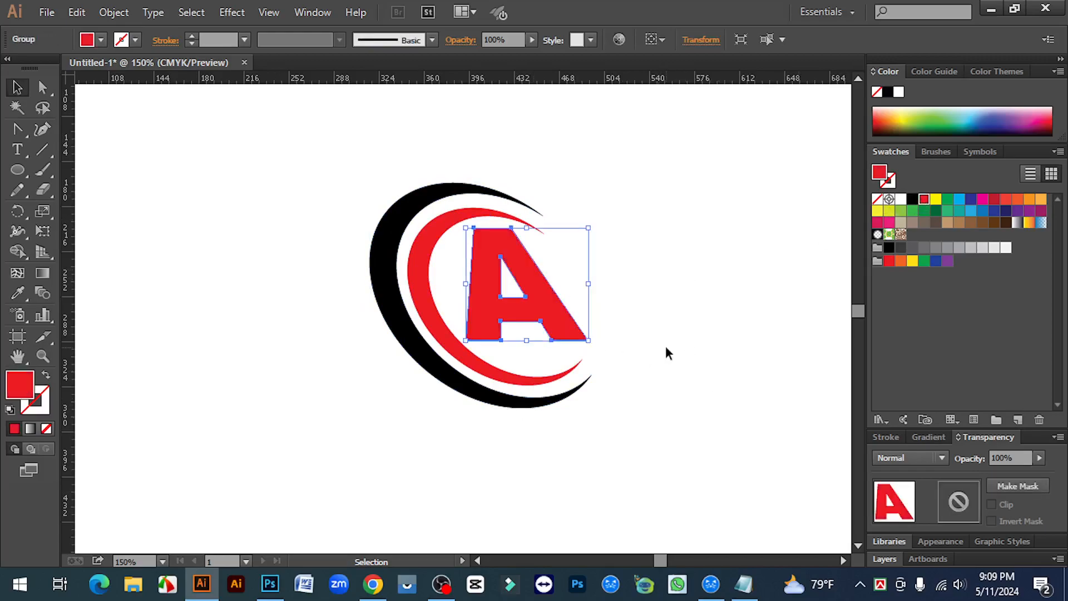
left_click(959, 201)
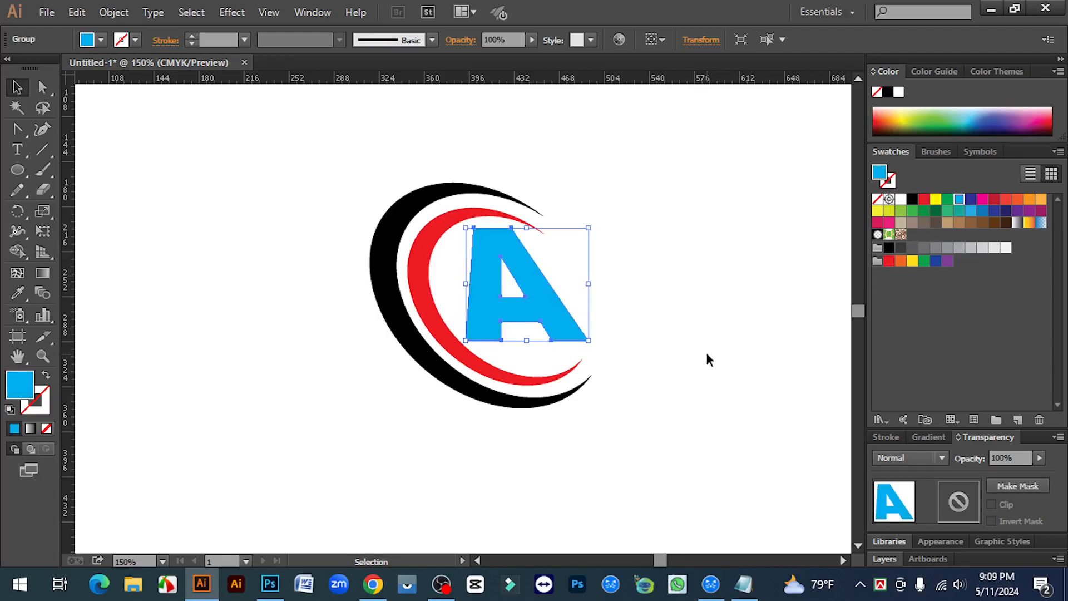
left_click(935, 210)
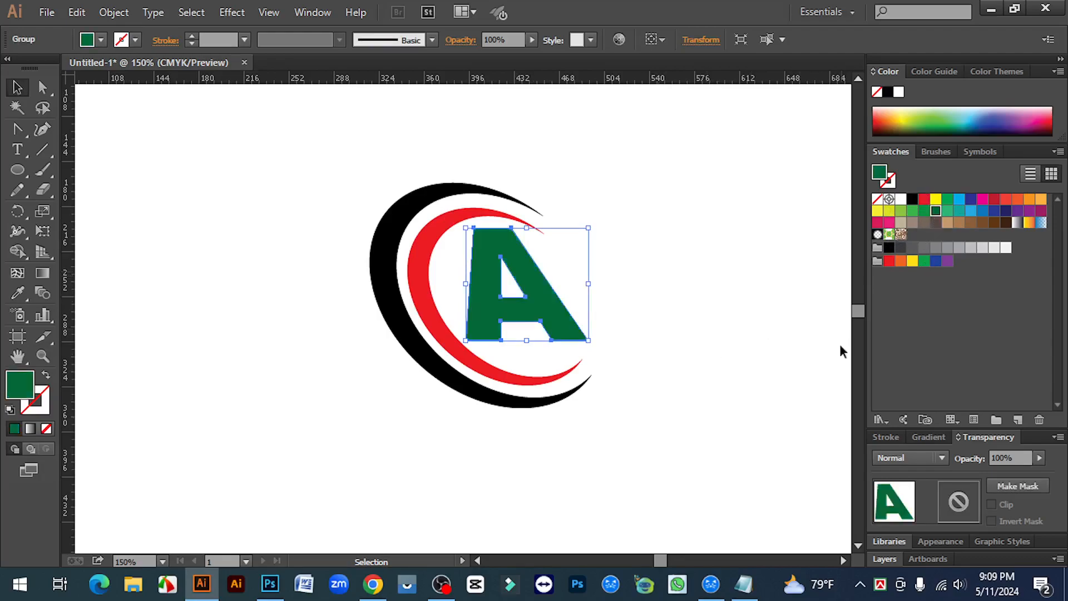
left_click(901, 210)
left_click(721, 336)
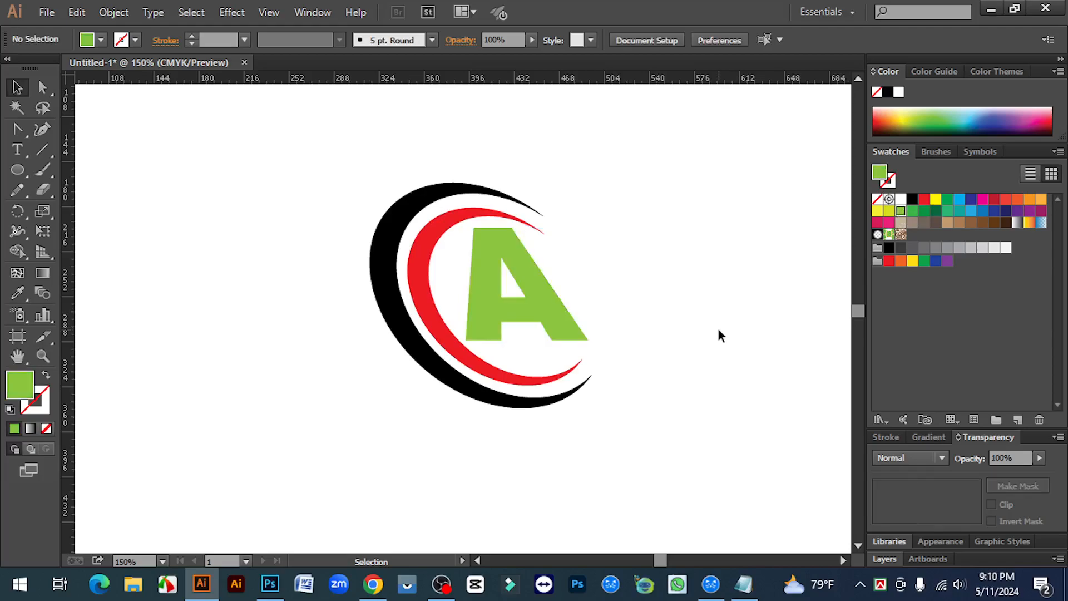
key("ctrl+z")
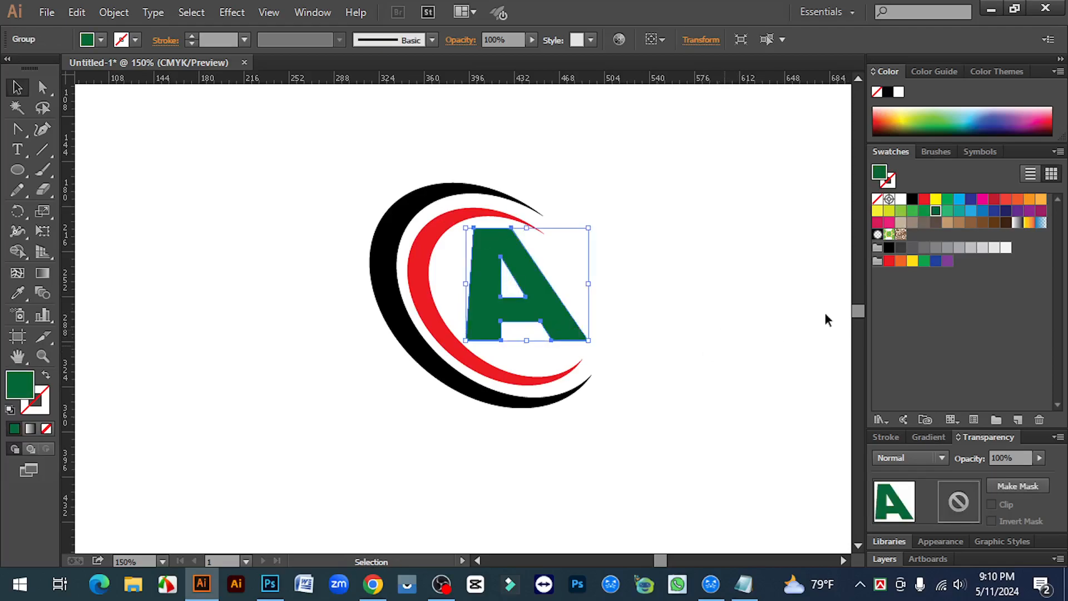
left_click(913, 201)
left_click(675, 382)
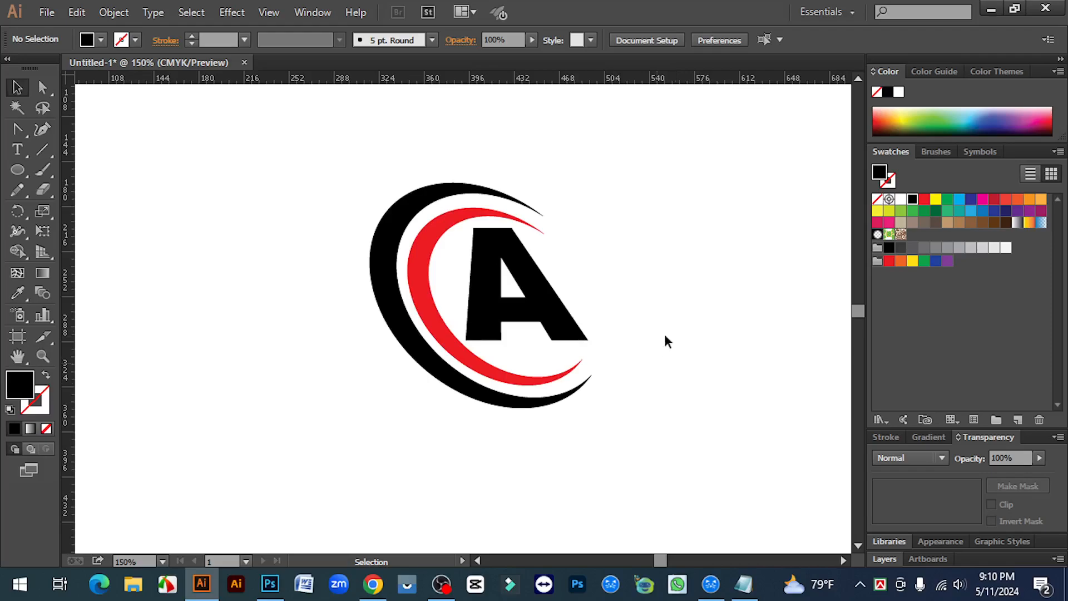
Step: Try yellow and red fills on the outer crescent, and undo both colour changes
left_click_drag(319, 167, 635, 431)
left_click(676, 402)
left_click(433, 303)
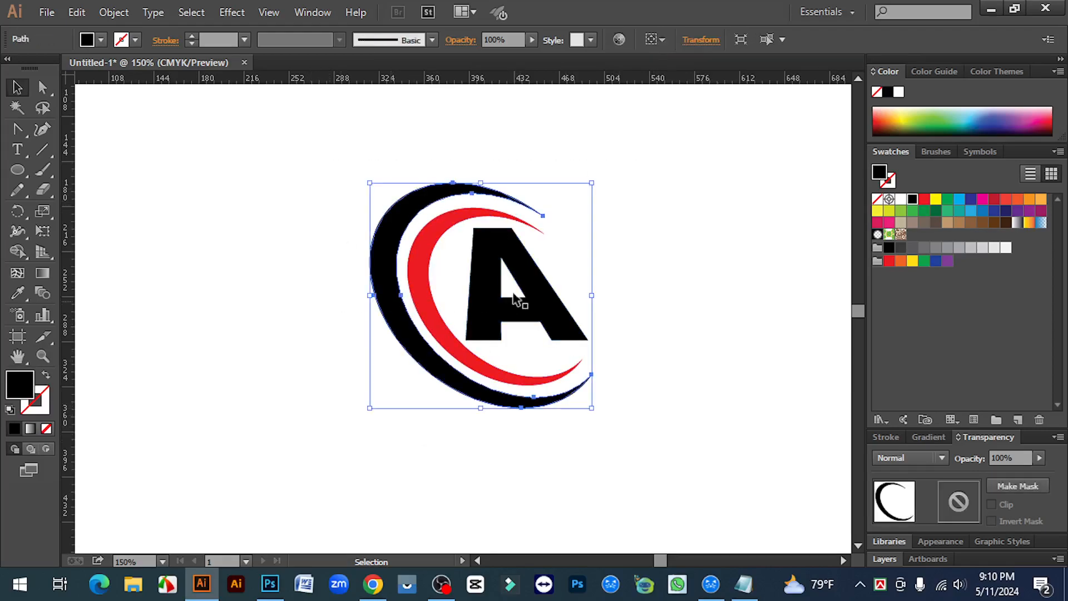
left_click(936, 200)
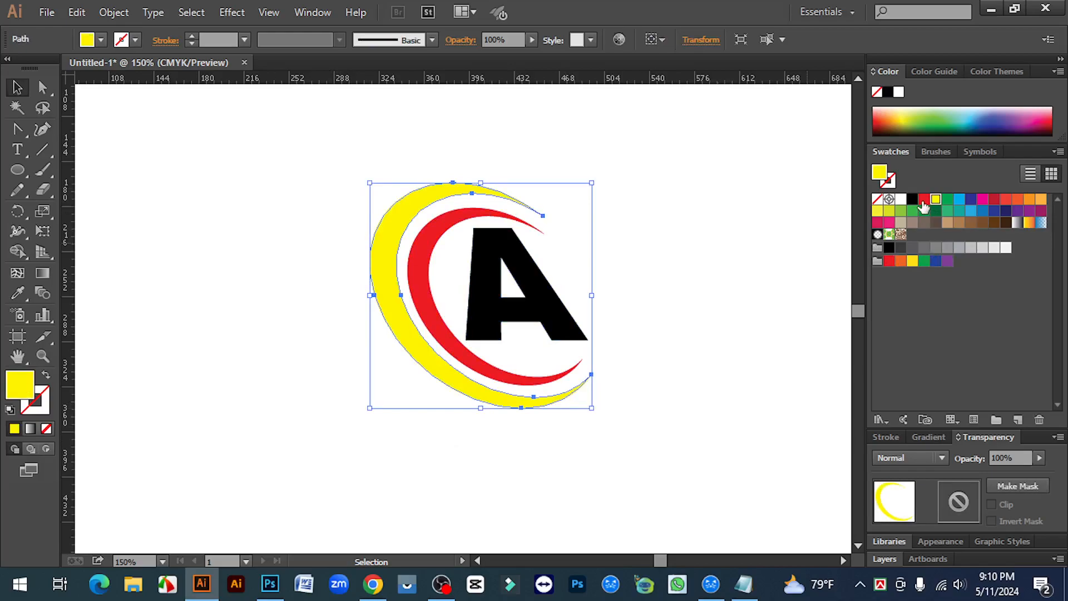
left_click(924, 200)
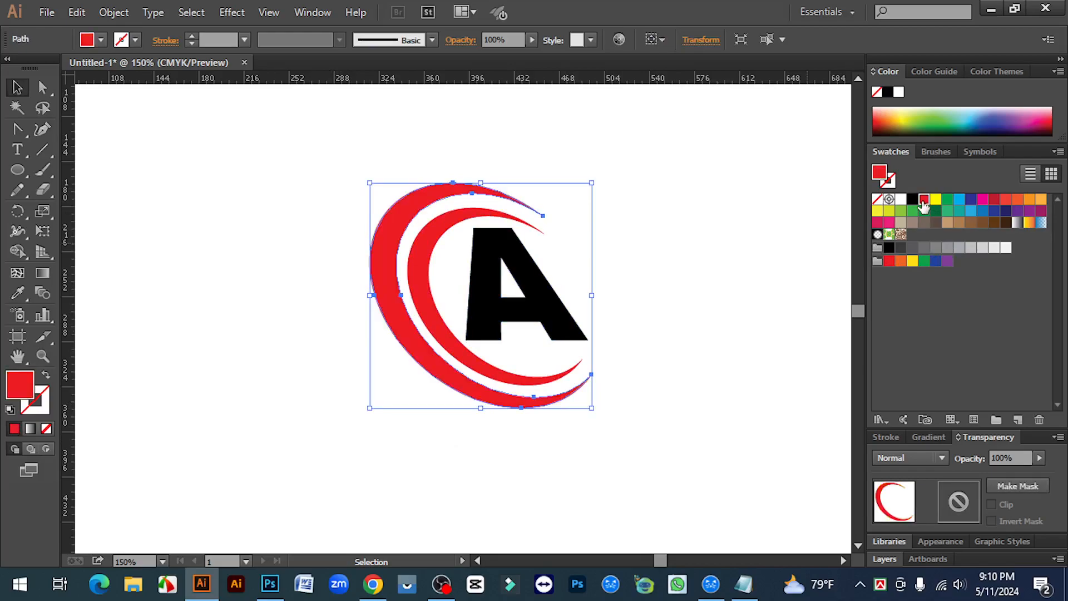
key("ctrl+z")
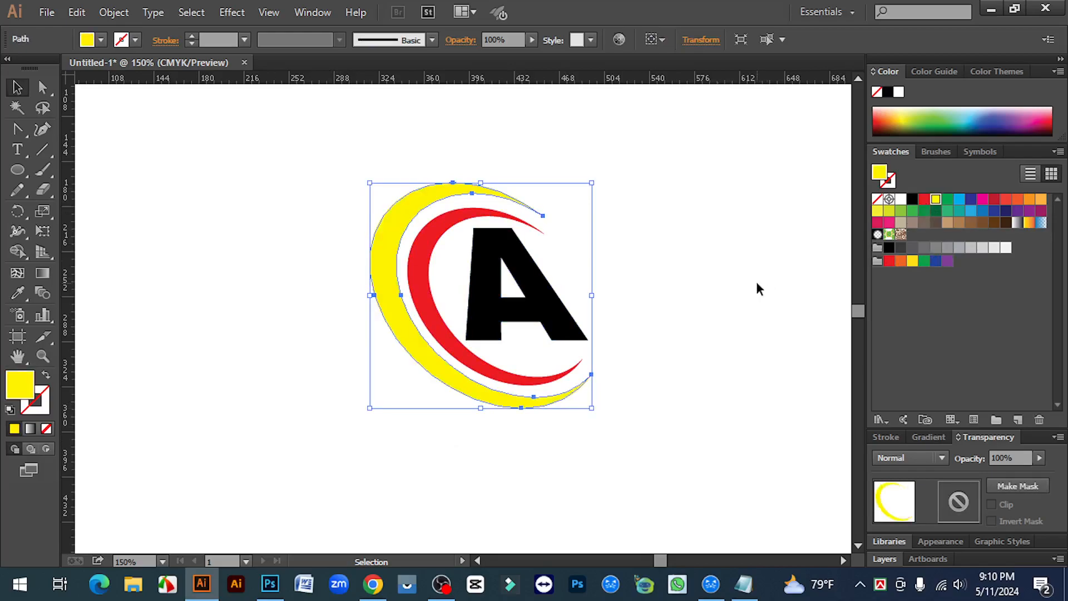
key("ctrl+z")
left_click(710, 332)
Step: Examine the complete logo close up and within the whole artboard
left_click_drag(354, 146, 665, 404)
left_click(665, 404)
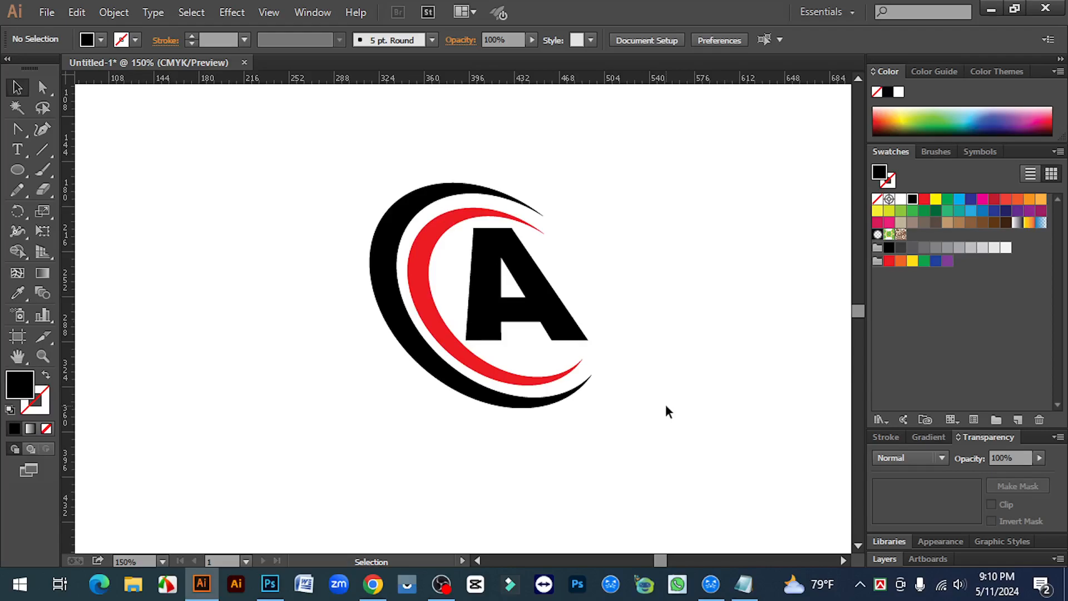
left_click(457, 296)
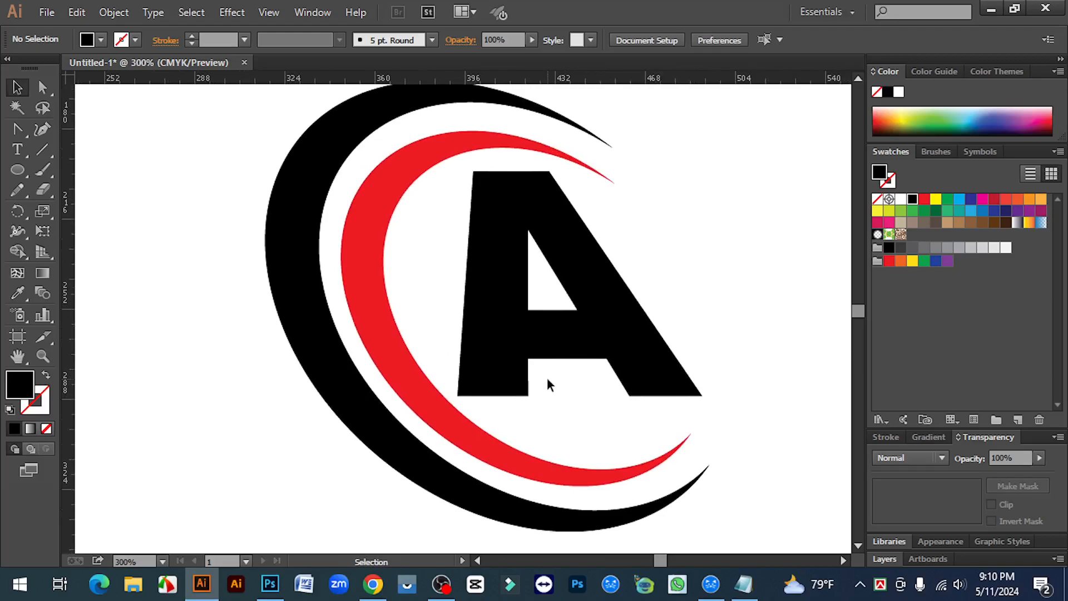
key("ctrl+0")
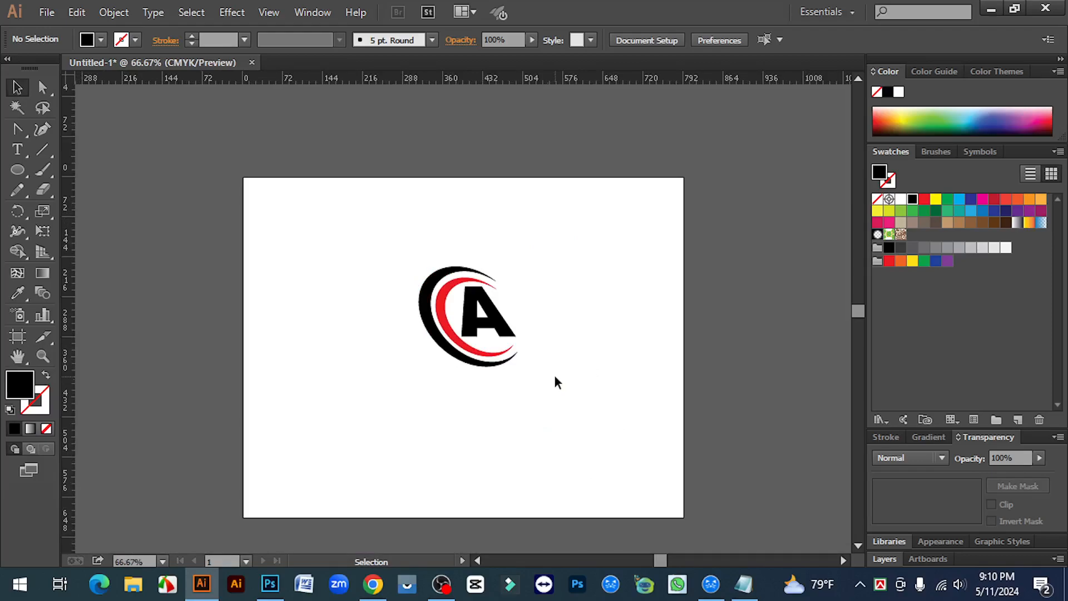
key("z")
left_click(547, 363)
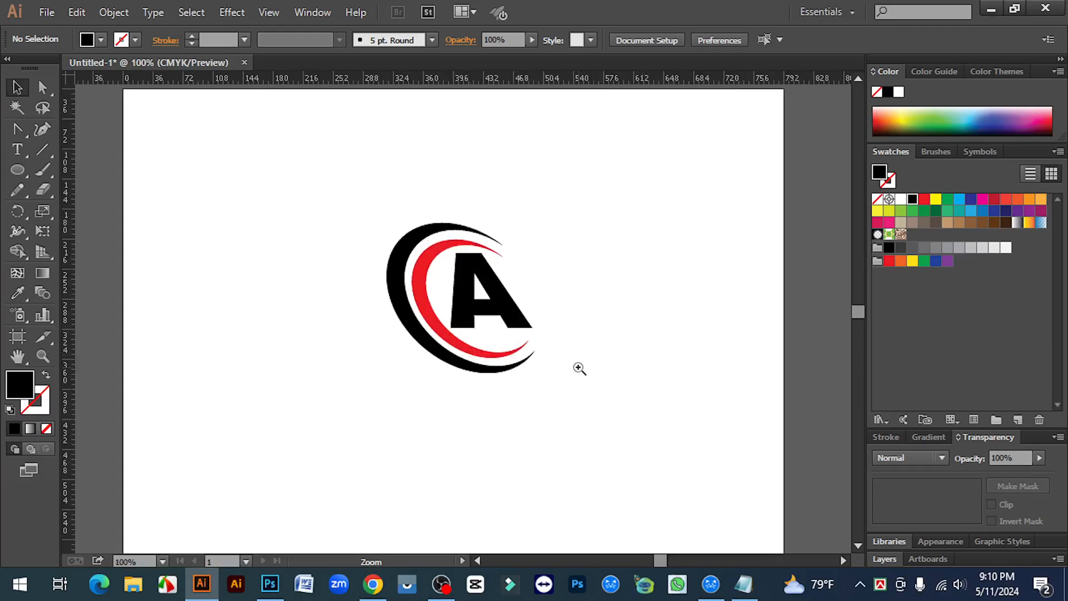
left_click(463, 305)
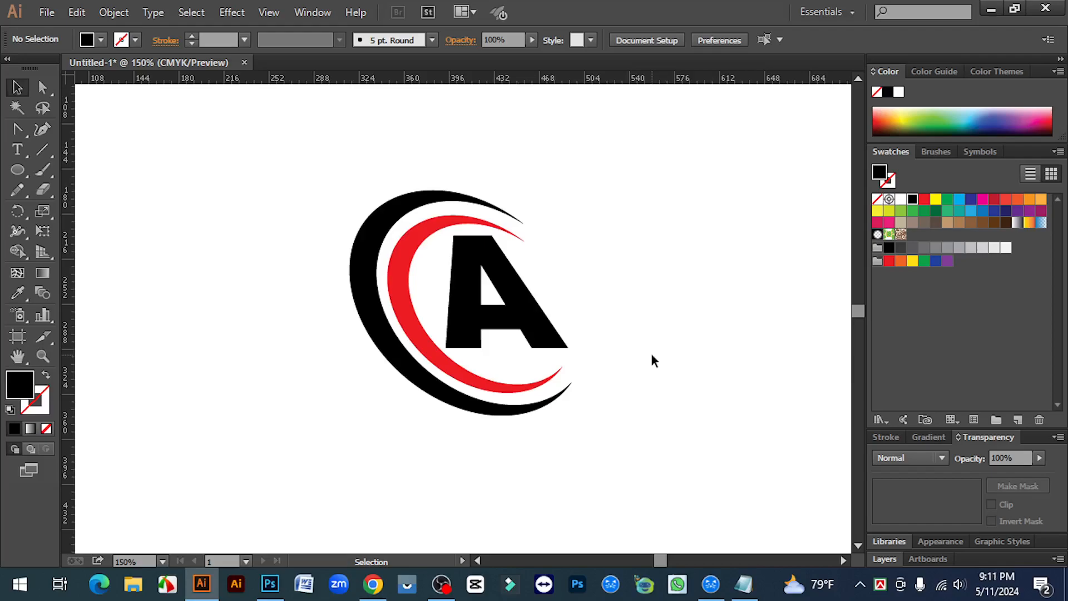
left_click_drag(332, 130, 532, 437)
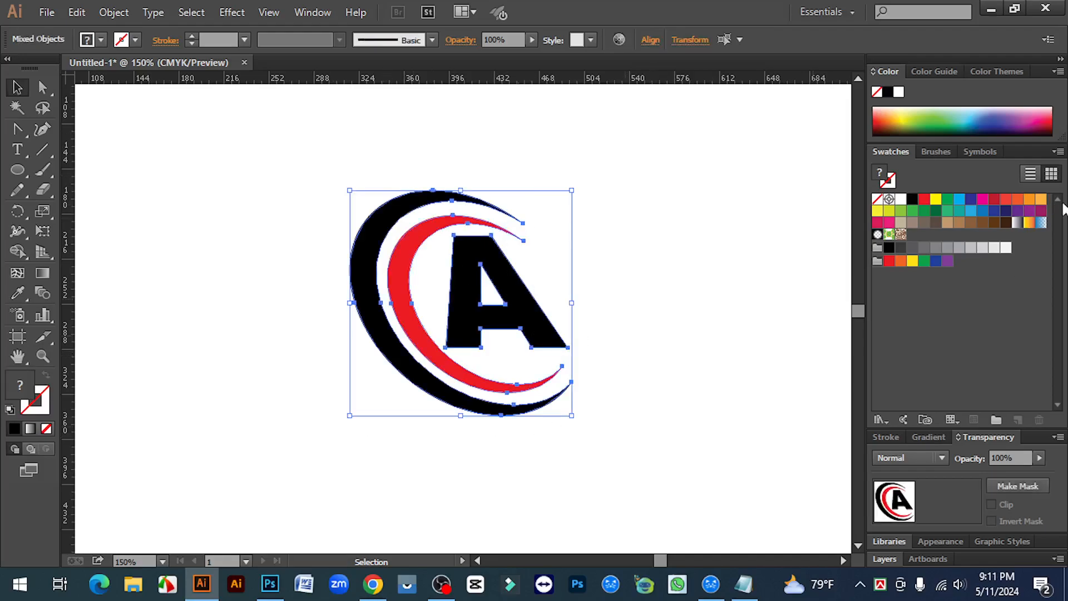
left_click(659, 308)
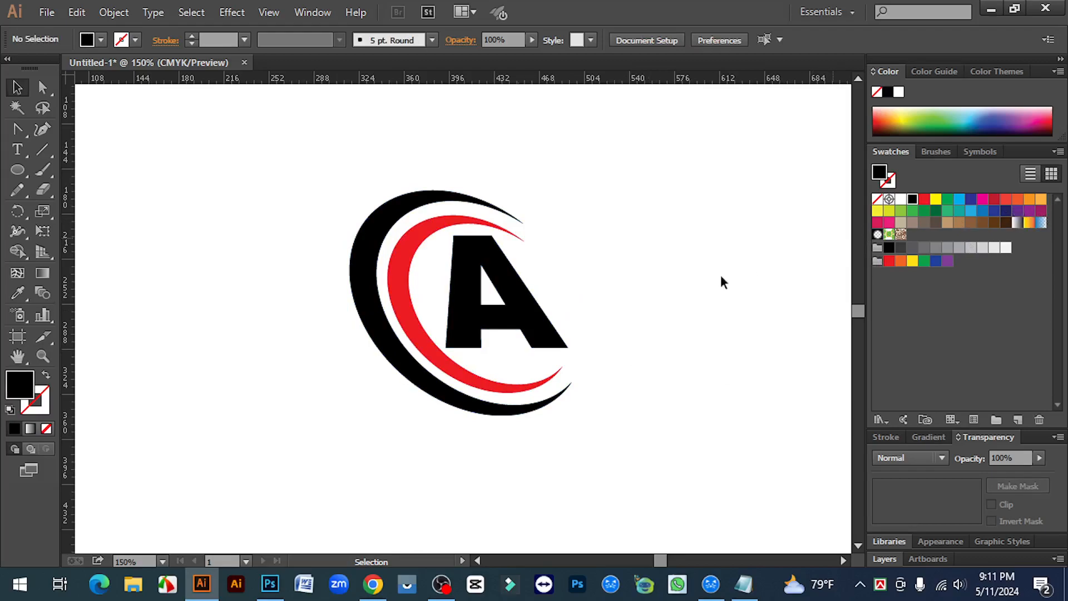
left_click_drag(448, 321, 626, 442)
left_click(626, 442)
left_click(381, 290)
left_click(396, 287)
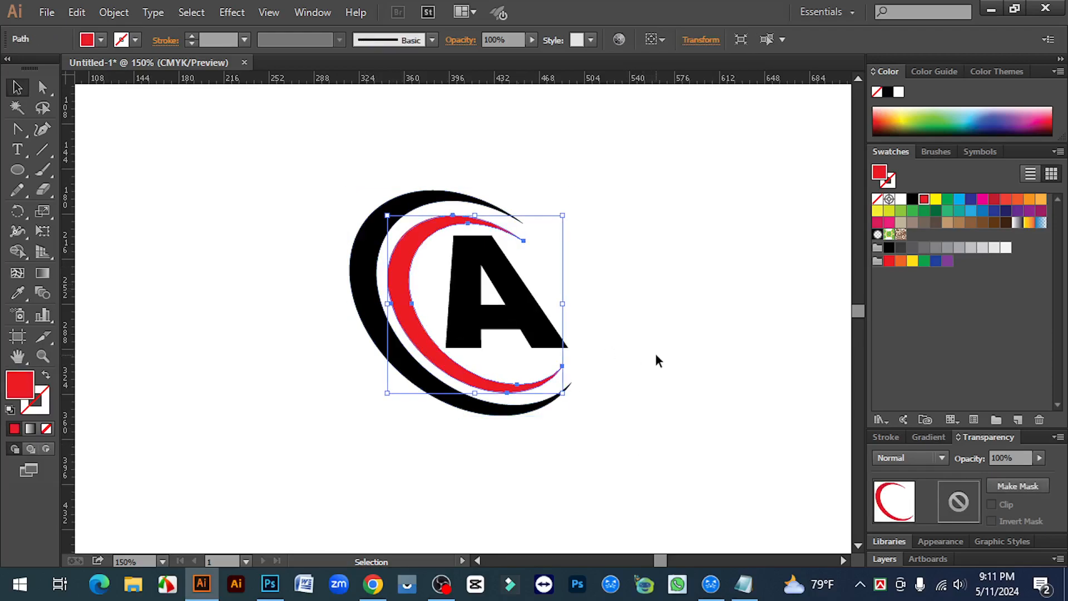
left_click(657, 355)
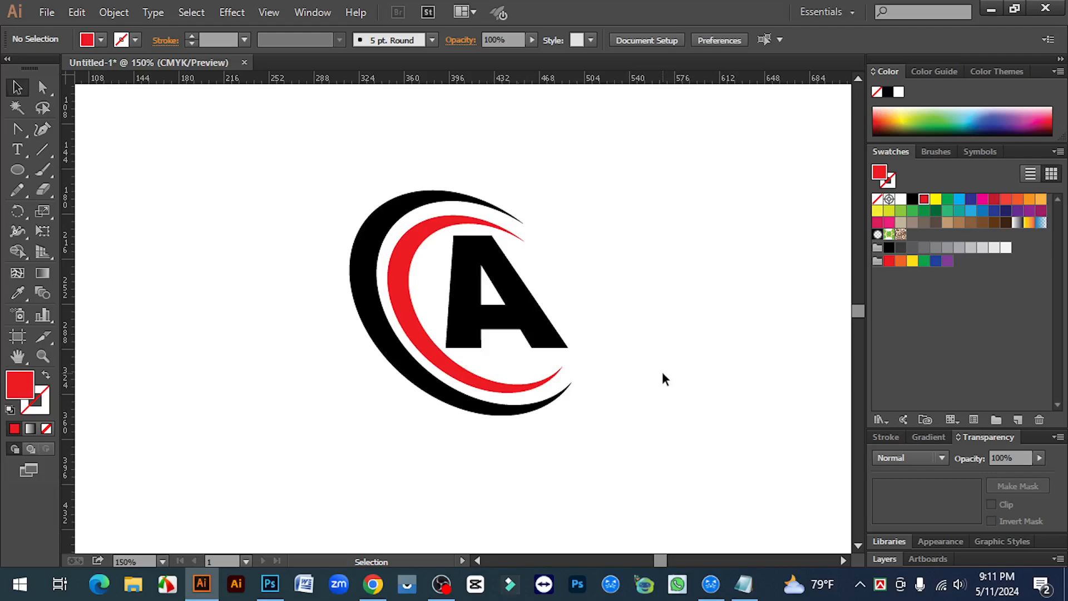
left_click_drag(310, 165, 593, 414)
left_click(661, 392)
left_click_drag(327, 166, 591, 415)
left_click(626, 395)
Step: Scale the whole logo down proportionally and move it to the left part of the artboard
left_click_drag(332, 174, 630, 488)
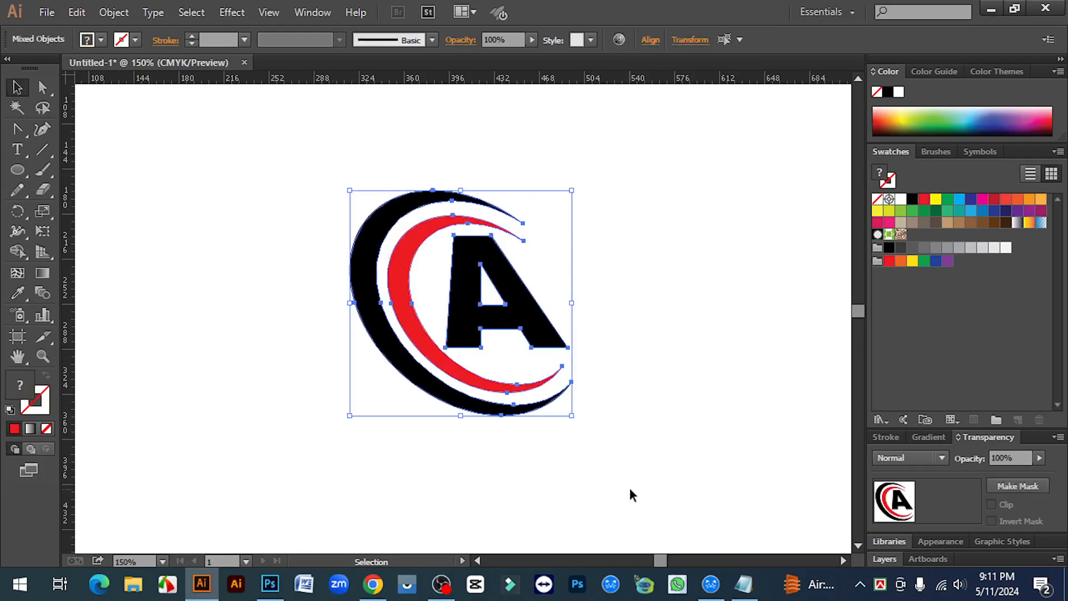
left_click_drag(568, 416, 535, 383)
left_click_drag(466, 315, 233, 306)
left_click(322, 306)
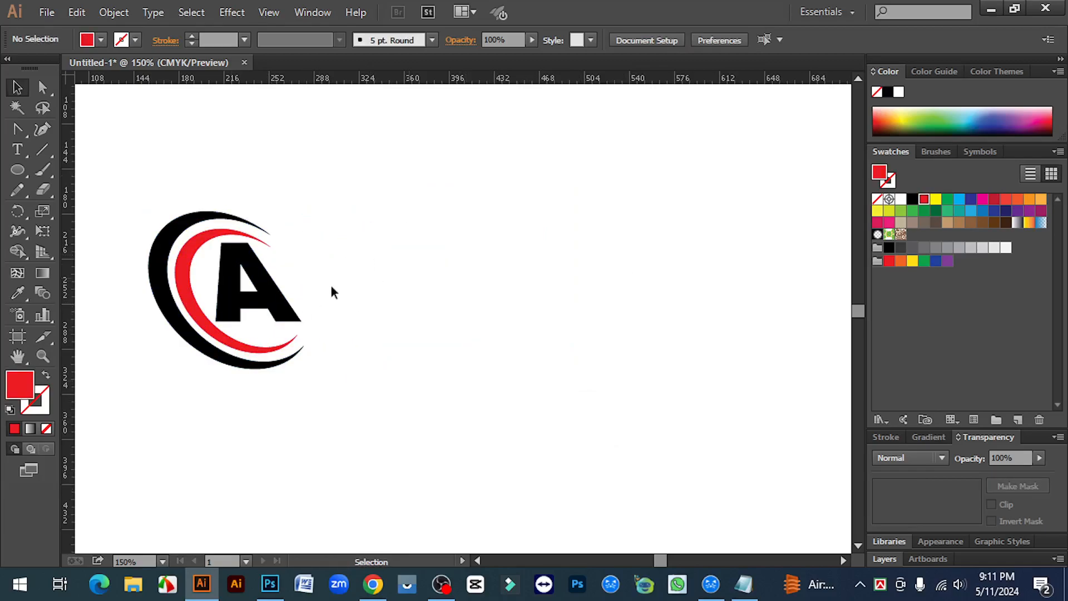
Step: Duplicate the whole logo horizontally to the right of the original, leaving a gap between the two
left_click_drag(114, 183, 306, 396)
left_click_drag(240, 311, 636, 424)
left_click(624, 417)
Step: Fill the outer crescent and the letter A of the duplicated logo with light blue
left_click(491, 360)
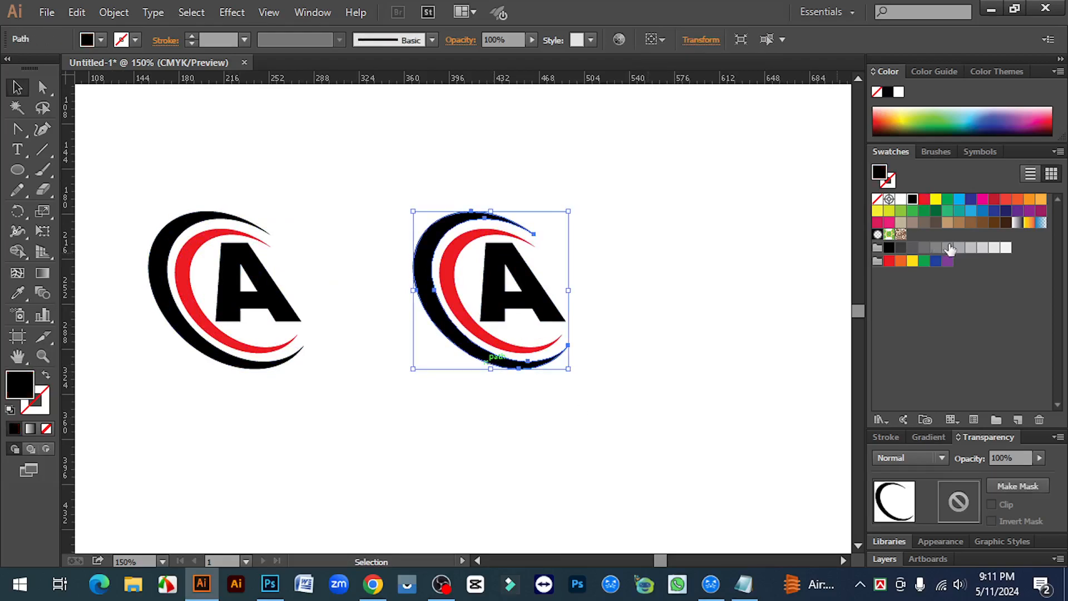
left_click(959, 199)
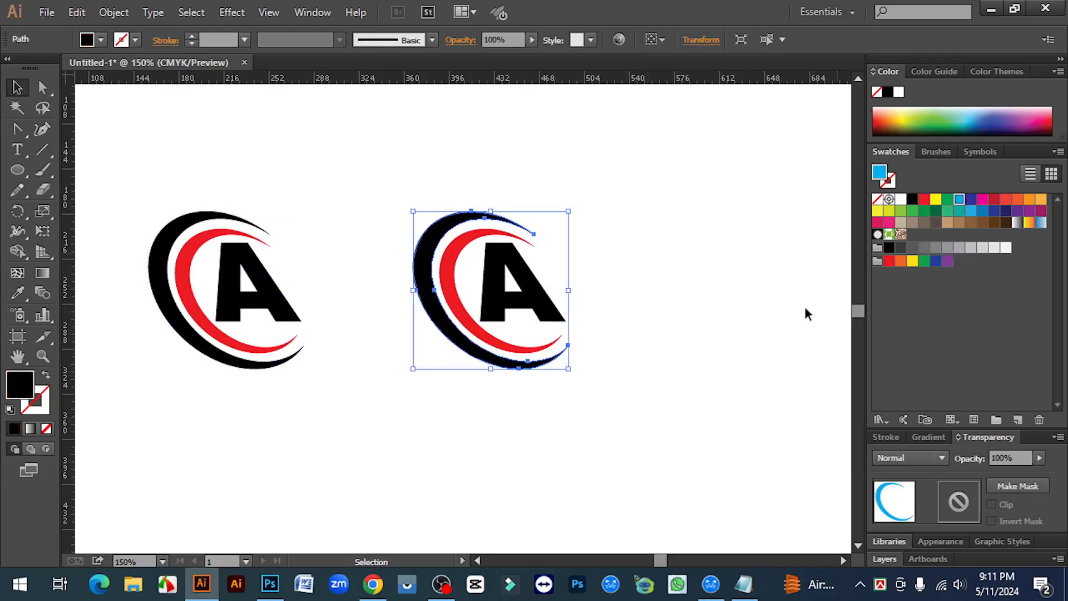
left_click(718, 336)
left_click(545, 303)
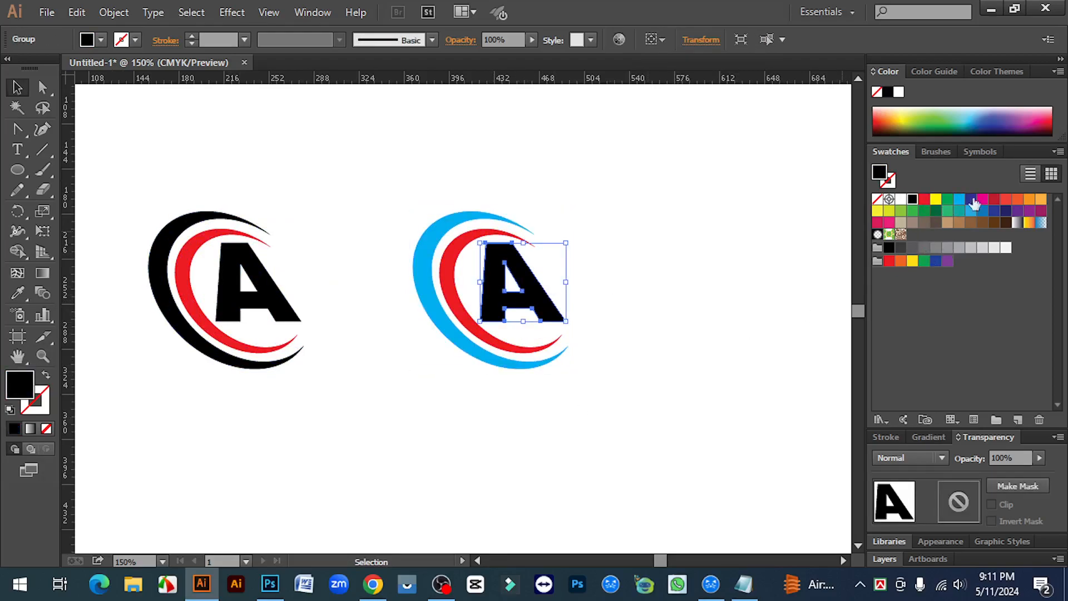
left_click(959, 199)
left_click(642, 365)
Step: Undo the light blue fills and the logo duplication, leaving only the original logo deselected
left_click_drag(671, 433, 384, 140)
key("ctrl+z")
key("ctrl+z")
key("ctrl+z")
key("ctrl+z")
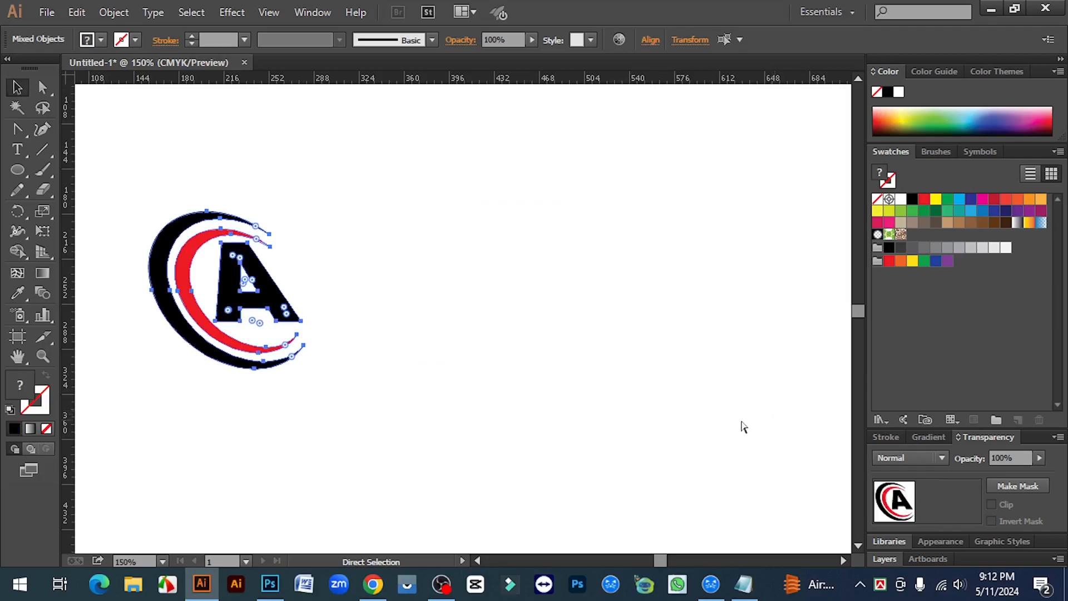
key("v")
left_click(563, 376)
Step: Move the whole black and red logo horizontally to the middle of the artboard
left_click_drag(137, 156, 363, 436)
left_click_drag(262, 298, 508, 306)
left_click(604, 366)
Step: Shift the whole logo slightly right and down to fine-tune its central placement, and deselect it
left_click(486, 304, "ctrl")
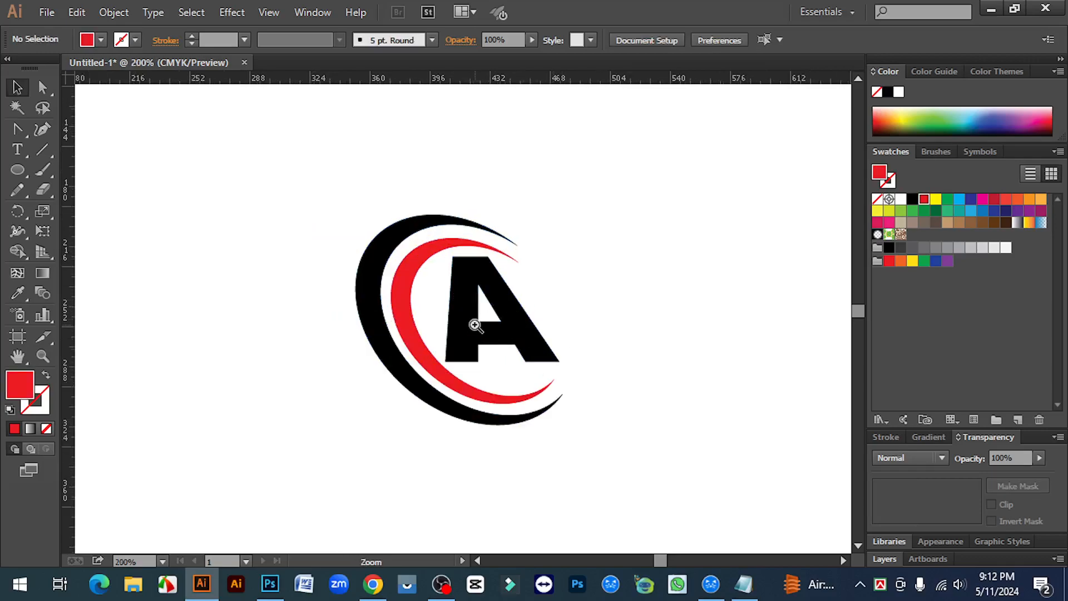
left_click(478, 318, "ctrl")
key("ctrl+minus")
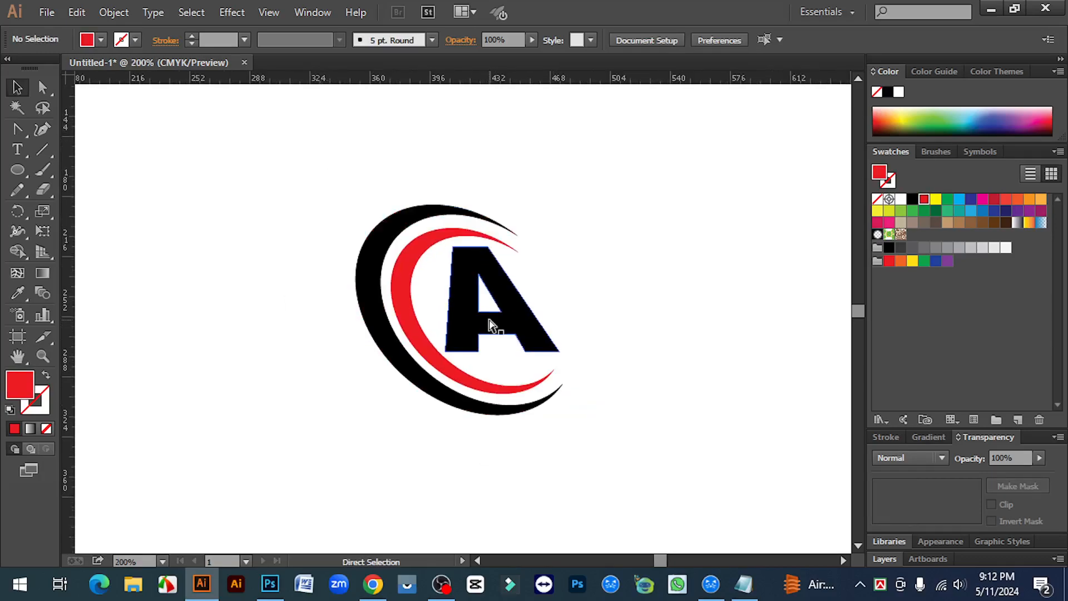
scroll(378, 200, "down", 1)
left_click_drag(327, 143, 587, 398)
left_click_drag(540, 299, 563, 318)
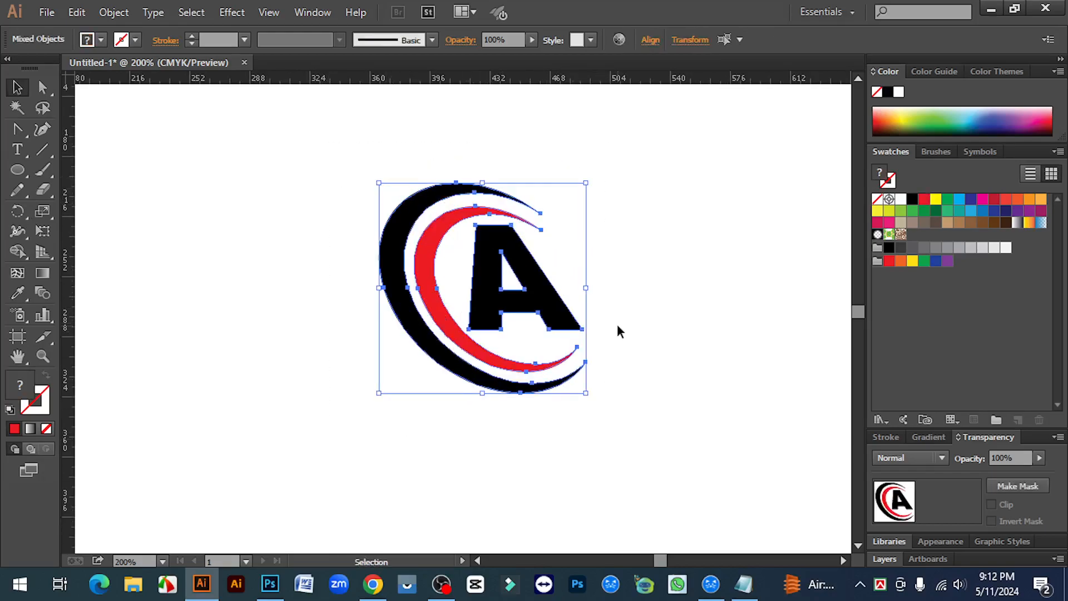
left_click(618, 331)
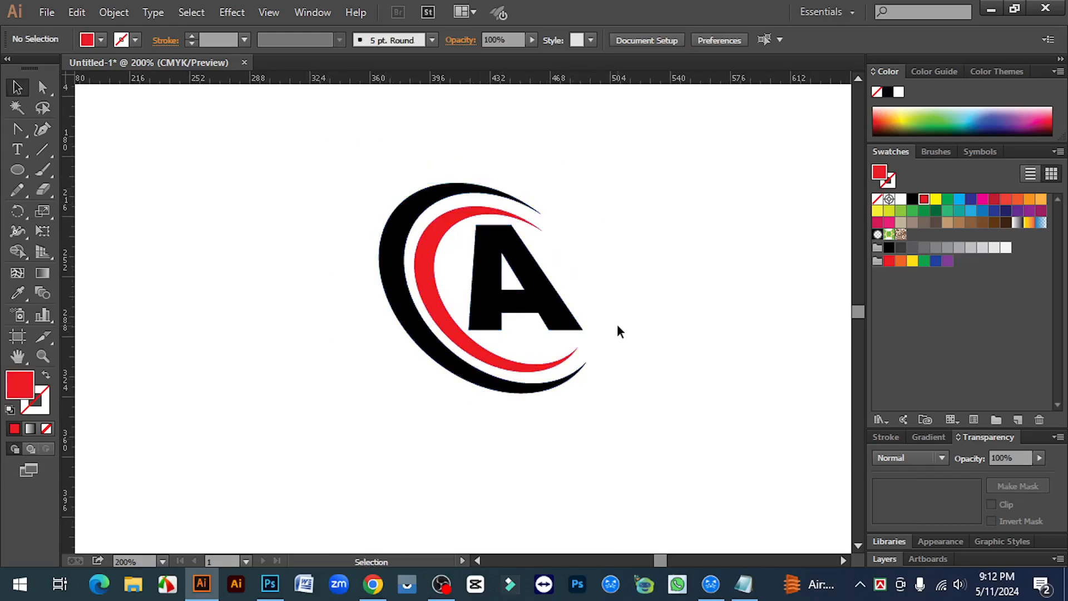